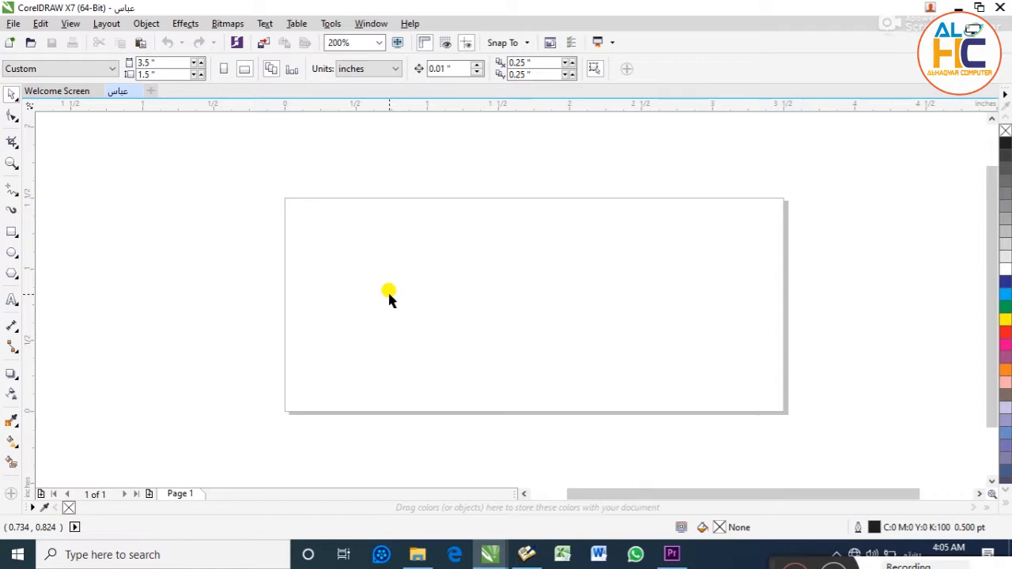
Open the existing drawing Backup_of_خطبة.cdr from the projects folder
{"action": "left_click", "coordinate": [12, 25]}
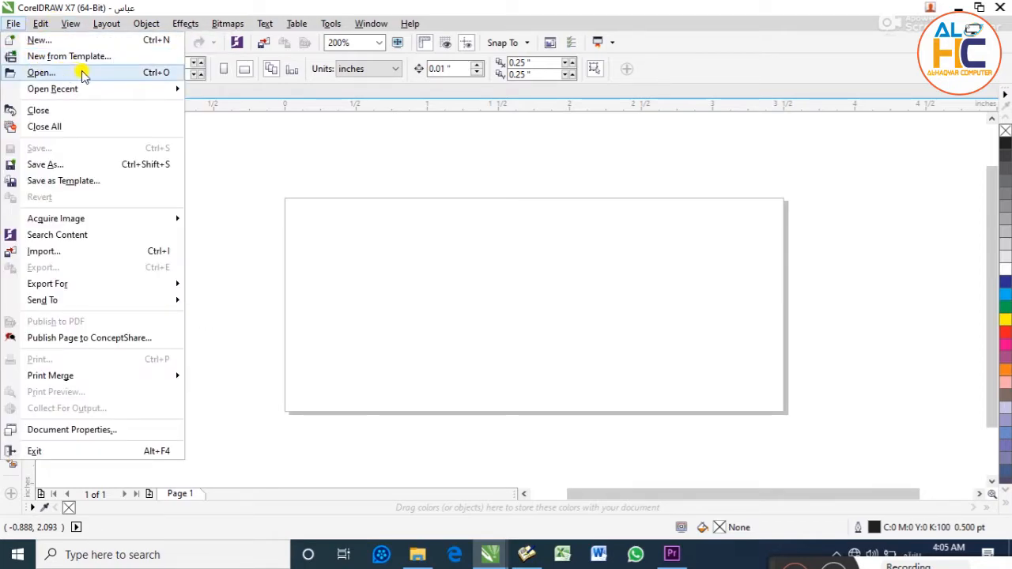
{"action": "mouse_move", "coordinate": [83, 92]}
{"action": "left_click", "coordinate": [72, 75]}
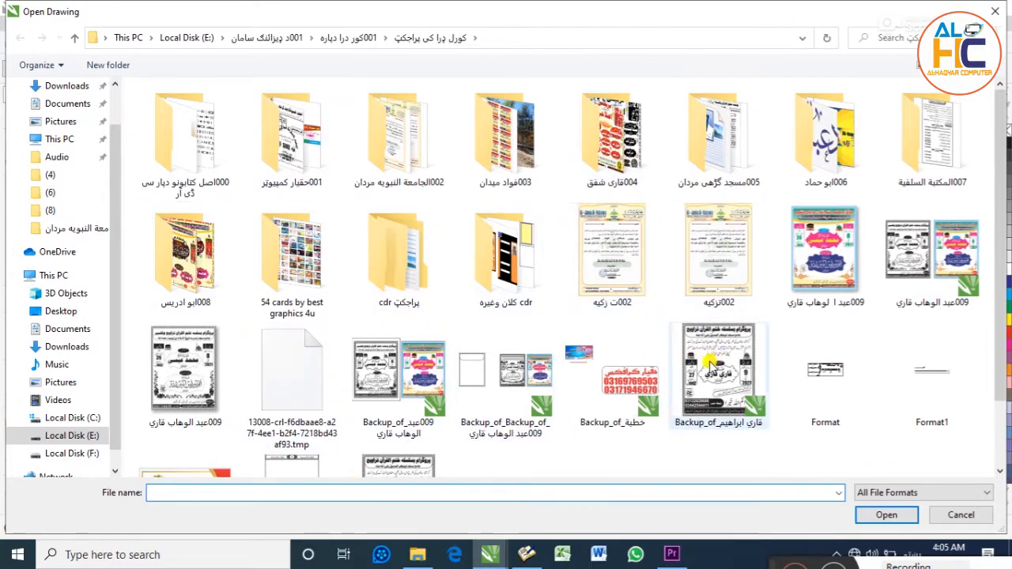
{"action": "left_click", "coordinate": [284, 146]}
{"action": "double_click", "coordinate": [284, 146]}
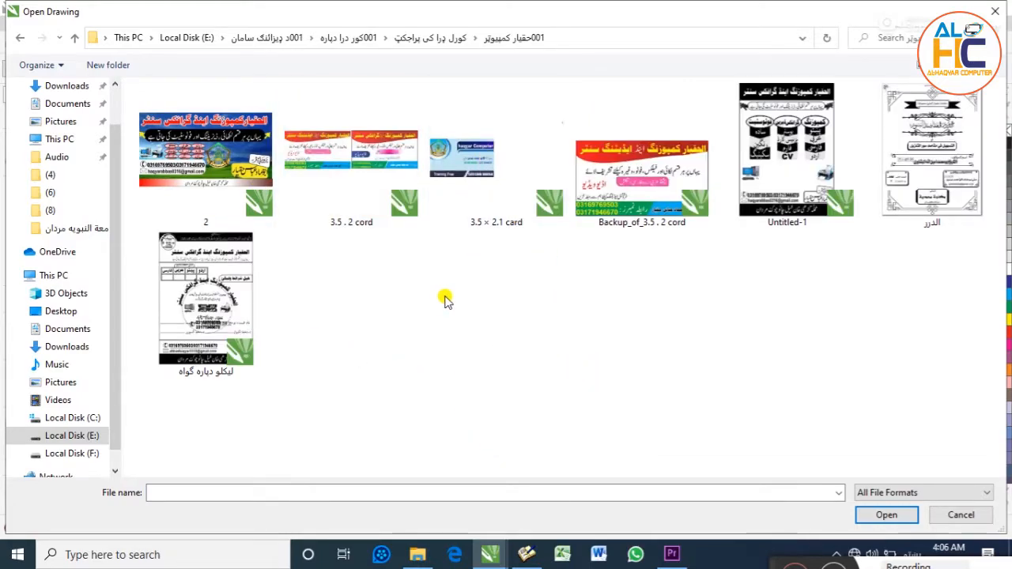
{"action": "key", "text": "BackSpace"}
{"action": "left_click", "coordinate": [465, 345]}
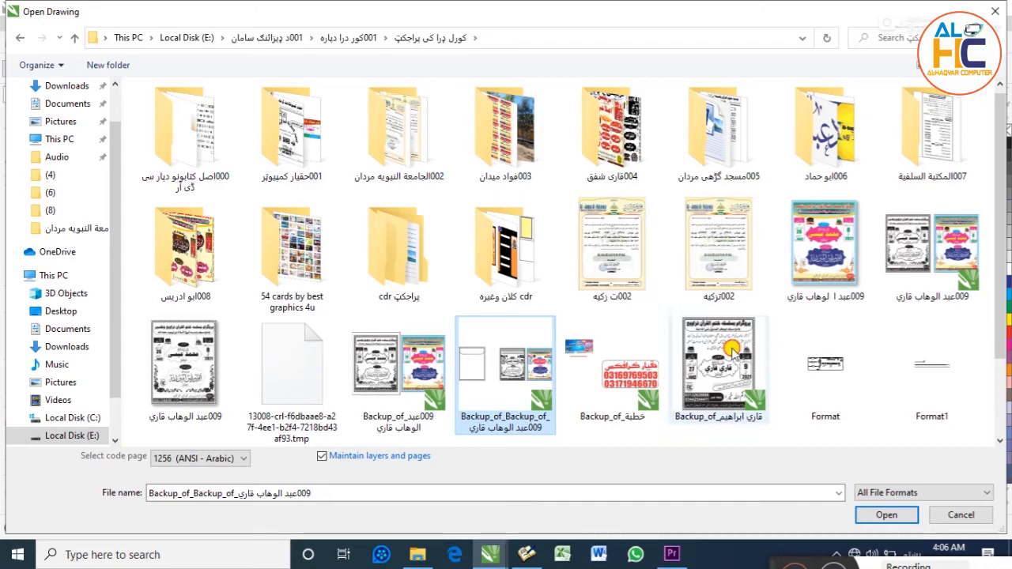
{"action": "left_click", "coordinate": [694, 356]}
{"action": "double_click", "coordinate": [650, 368]}
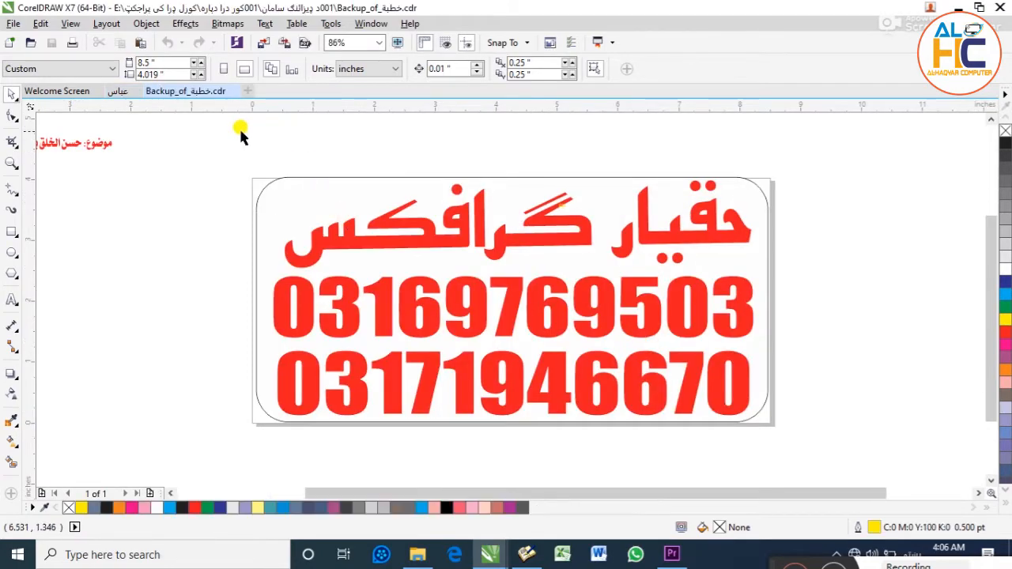
{"action": "left_click", "coordinate": [707, 392]}
{"action": "left_click", "coordinate": [788, 344]}
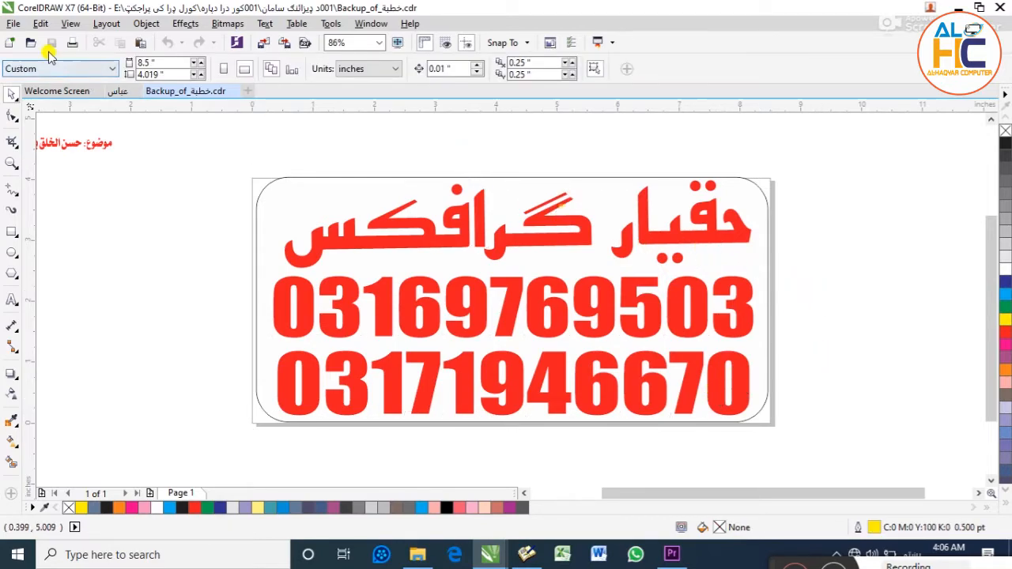
Copy the grouped sign design from the opened drawing and paste it into the blank 3.5 by 1.5 inch document
{"action": "left_click", "coordinate": [357, 236]}
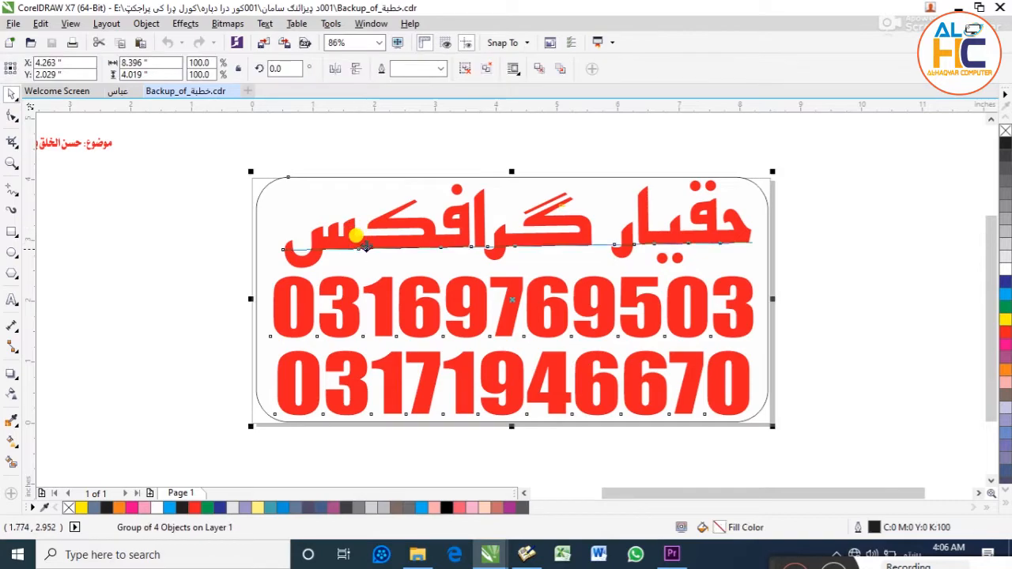
{"action": "left_click", "coordinate": [326, 162]}
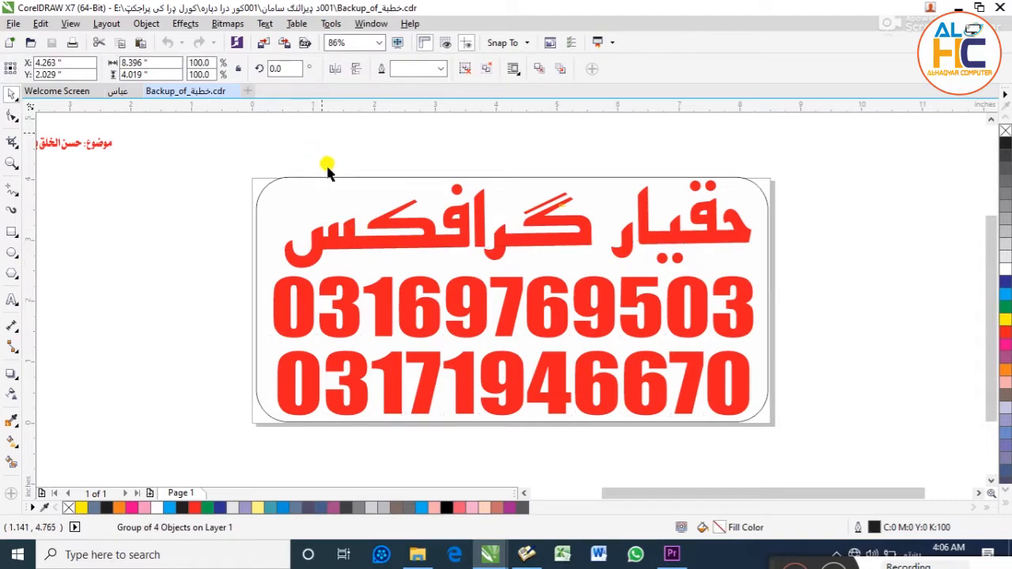
{"action": "left_click", "coordinate": [368, 246]}
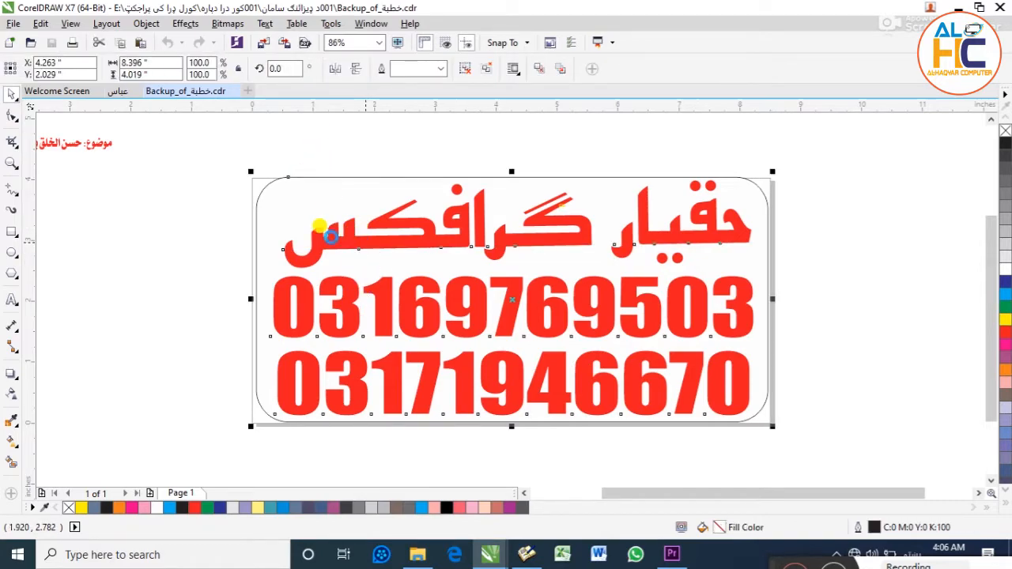
{"action": "left_click", "coordinate": [129, 91]}
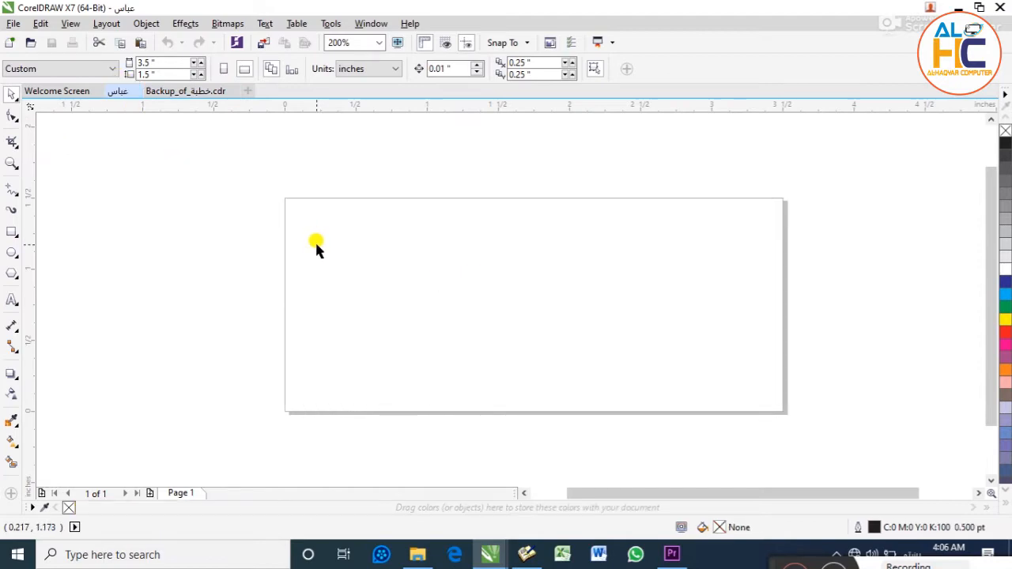
{"action": "key", "text": "ctrl+v"}
{"action": "key", "text": "F4"}
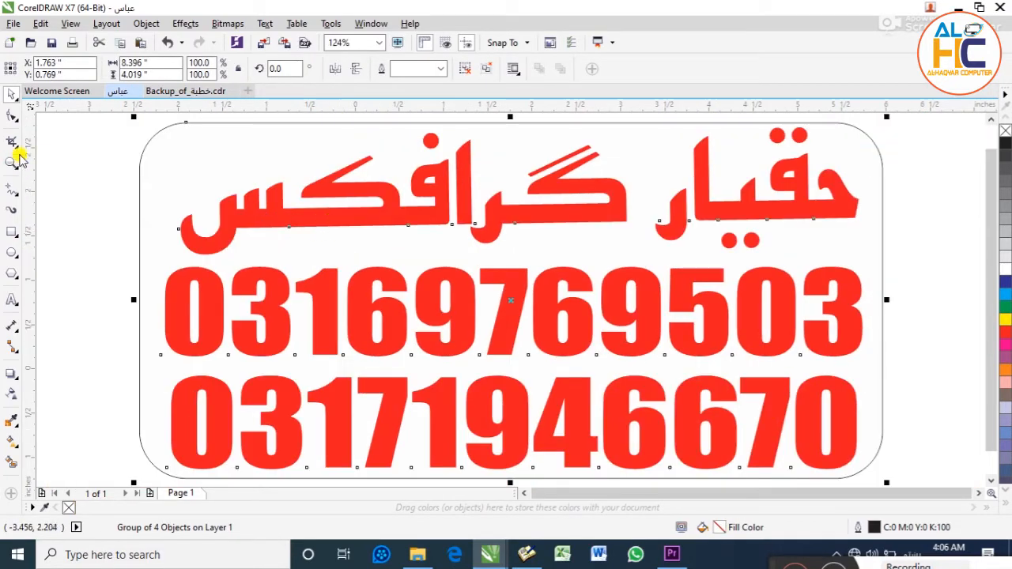
Scale the pasted group down to a small label and place it inside the page's lower-right corner
{"action": "left_click_drag", "start_coordinate": [132, 116], "coordinate": [462, 329]}
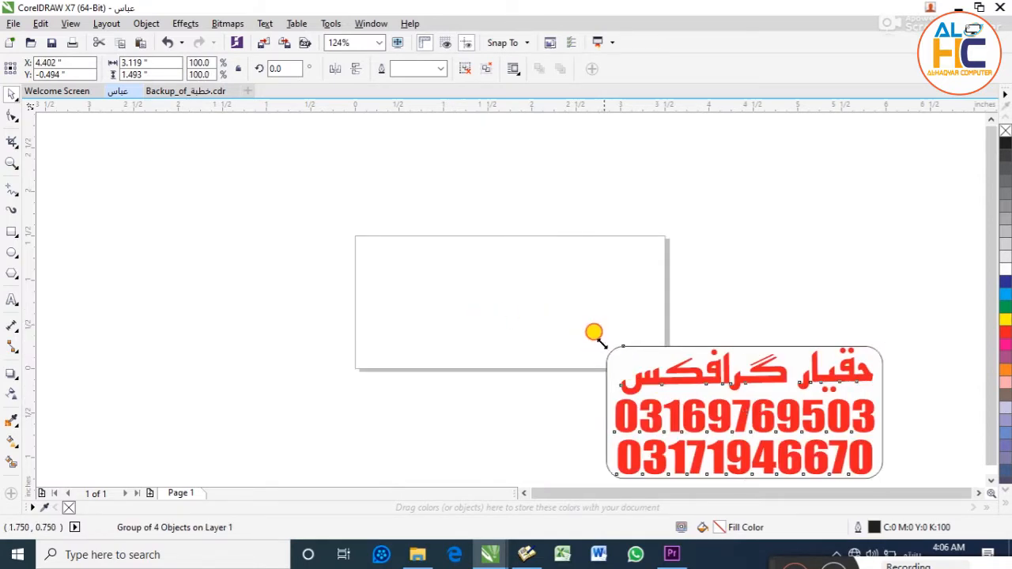
{"action": "left_click_drag", "start_coordinate": [603, 344], "coordinate": [755, 417]}
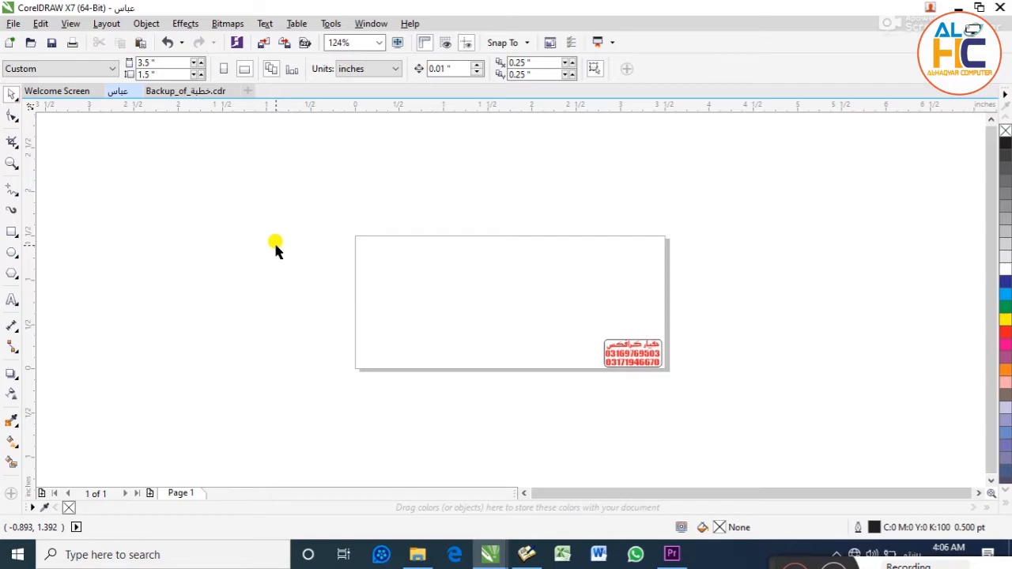
Review the recently opened files, and close the current document without saving its changes
{"action": "left_click", "coordinate": [14, 23]}
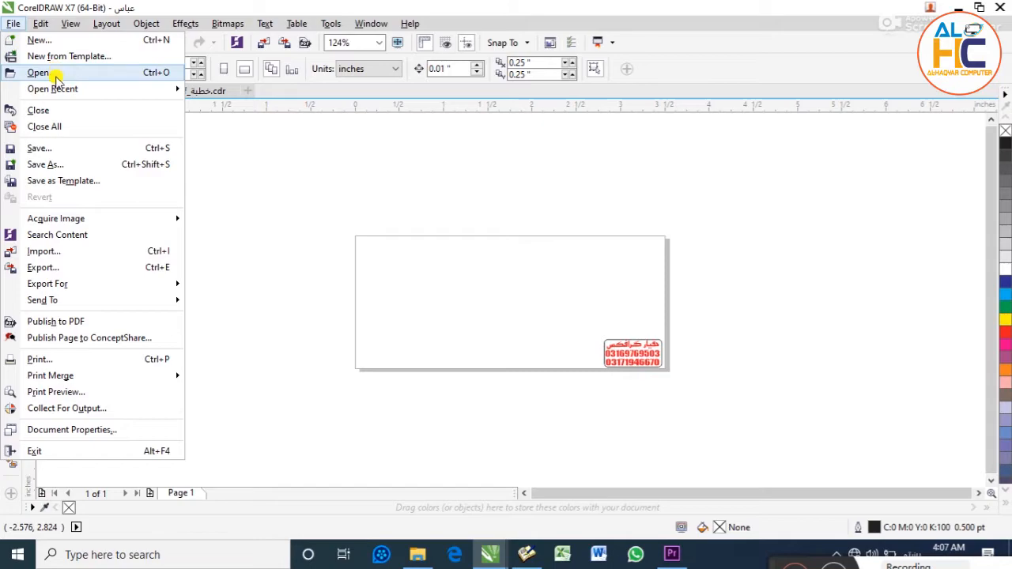
{"action": "mouse_move", "coordinate": [57, 90]}
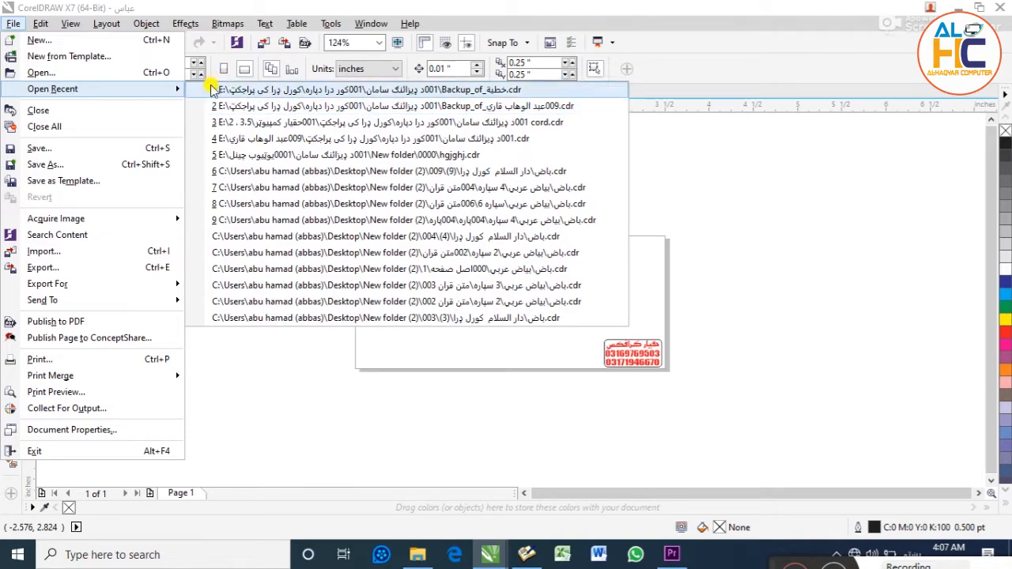
{"action": "left_click", "coordinate": [108, 108]}
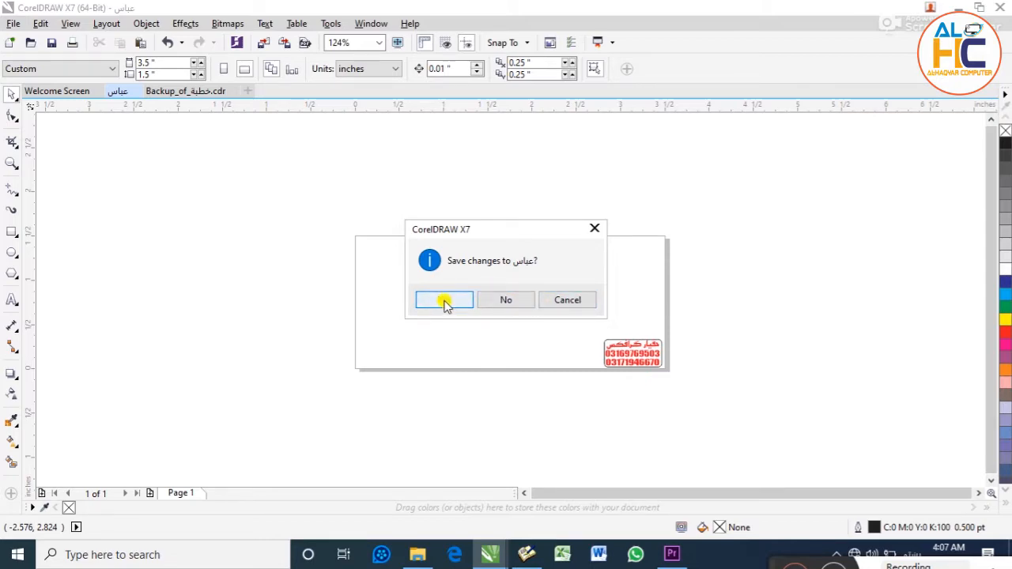
{"action": "left_click", "coordinate": [501, 300]}
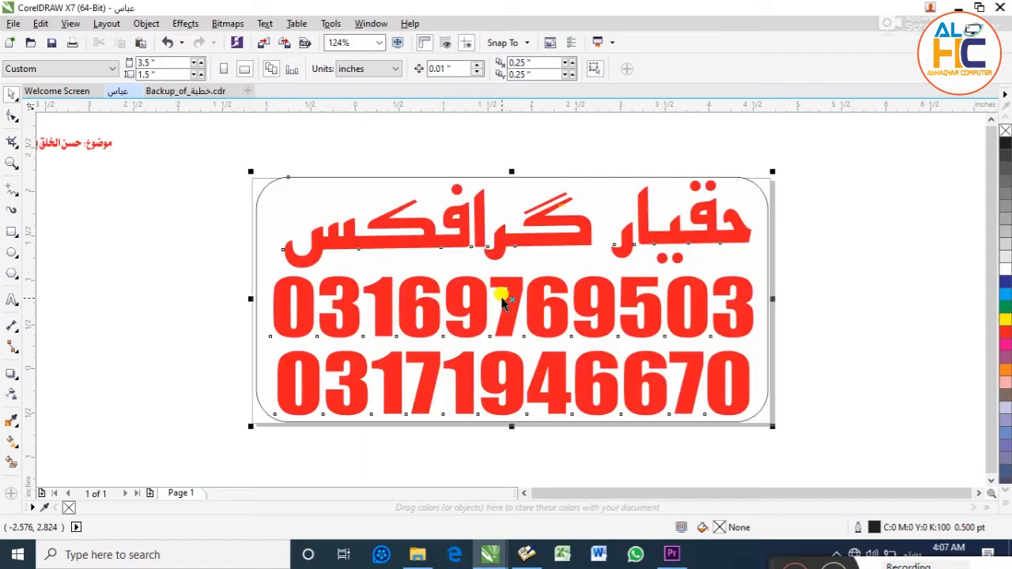
Create a new blank 3.5 by 1.5 inch document with the default settings
{"action": "key", "text": "ctrl+n"}
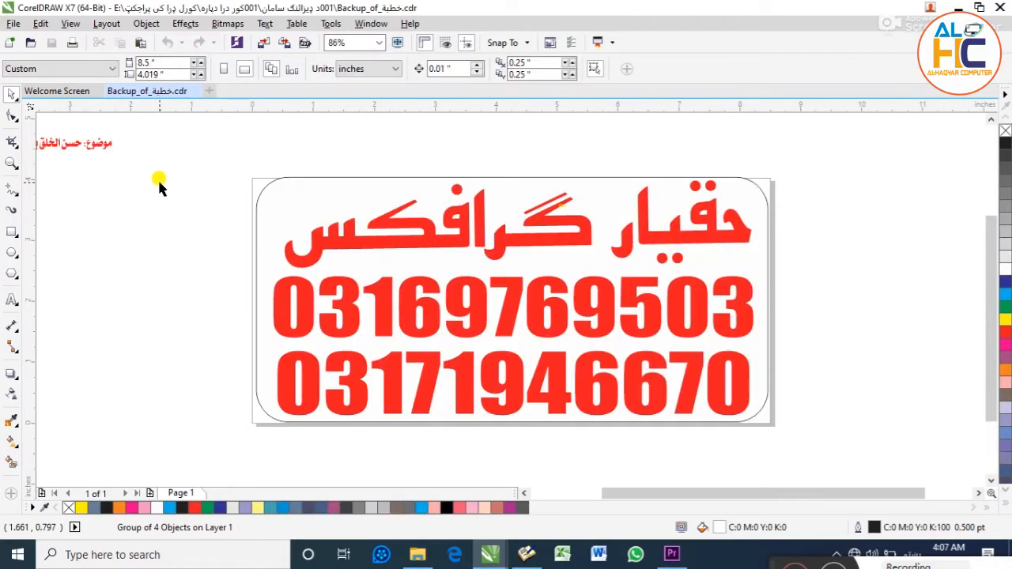
{"action": "key", "text": "Return"}
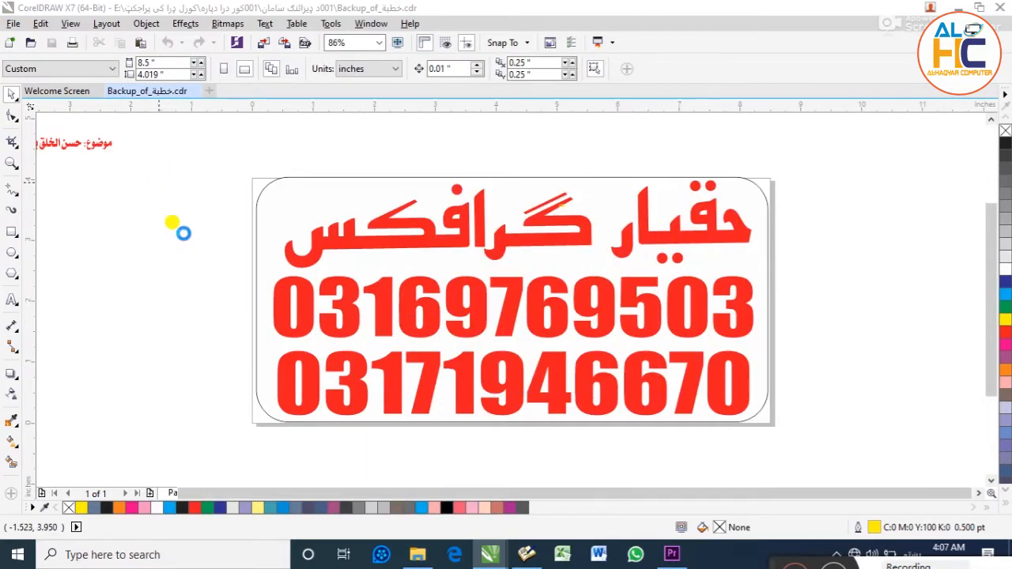
{"action": "left_click", "coordinate": [14, 23]}
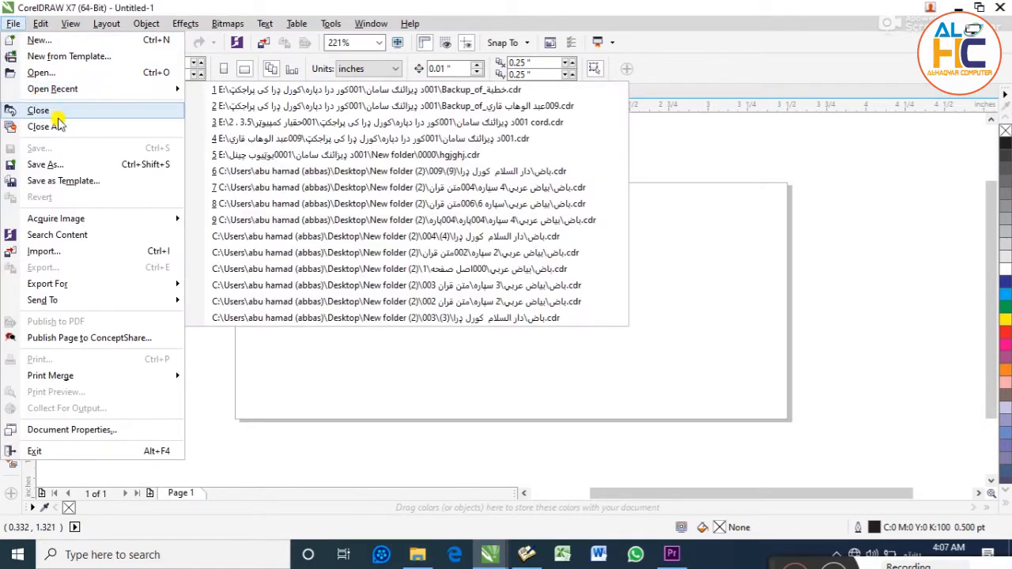
{"action": "left_click", "coordinate": [304, 127]}
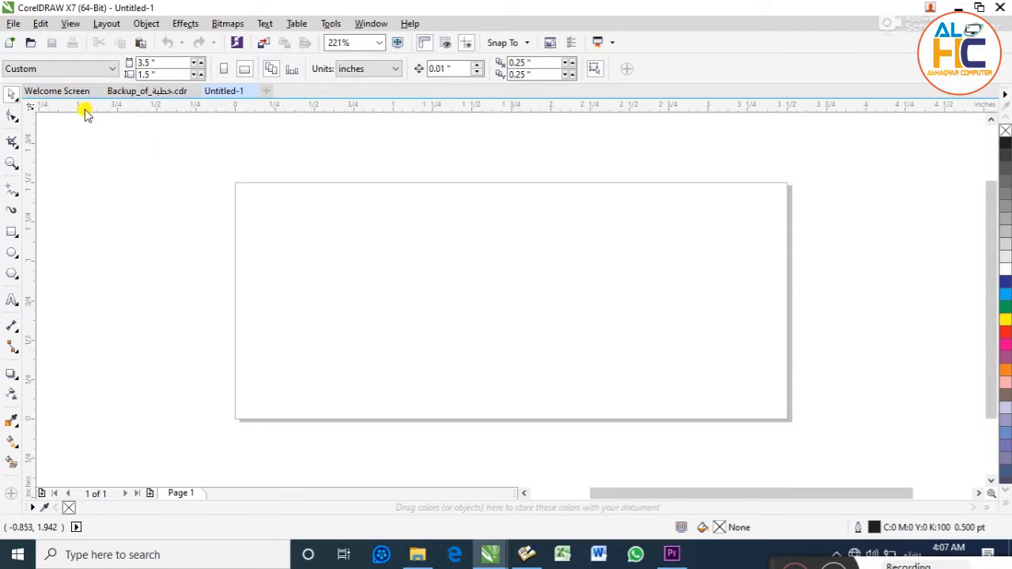
Close all open documents at once
{"action": "left_click_drag", "start_coordinate": [110, 195], "coordinate": [23, 90]}
{"action": "left_click", "coordinate": [15, 23]}
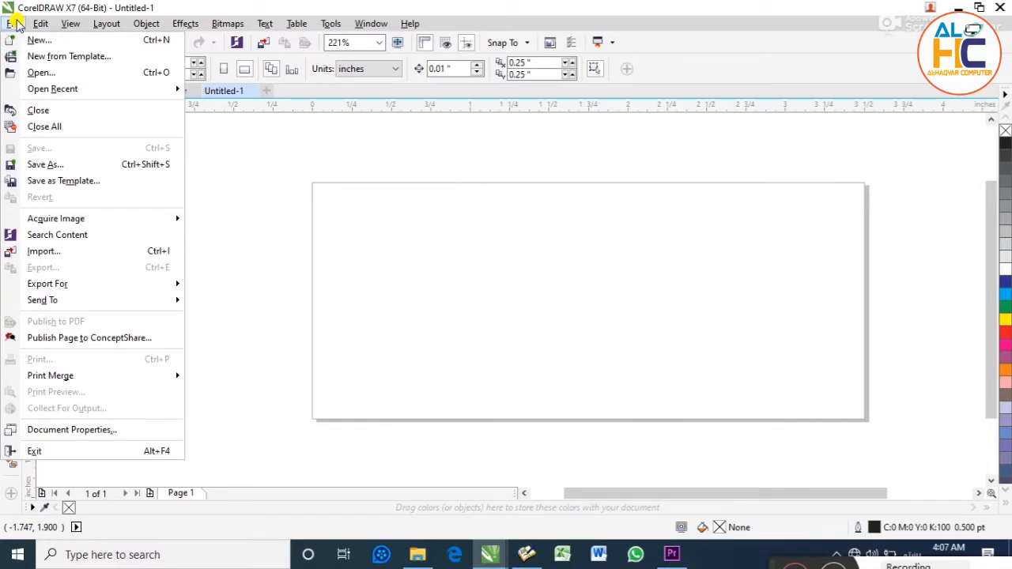
{"action": "left_click", "coordinate": [69, 124]}
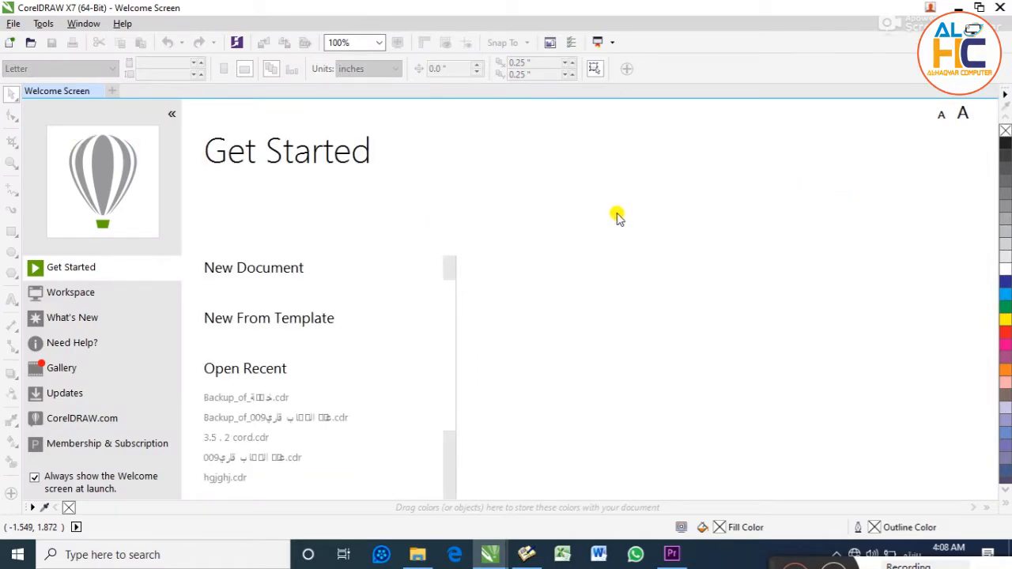
Create another blank 3.5 by 1.5 inch document and check which file commands are available while it is empty
{"action": "key", "text": "ctrl+n"}
{"action": "left_click", "coordinate": [13, 23]}
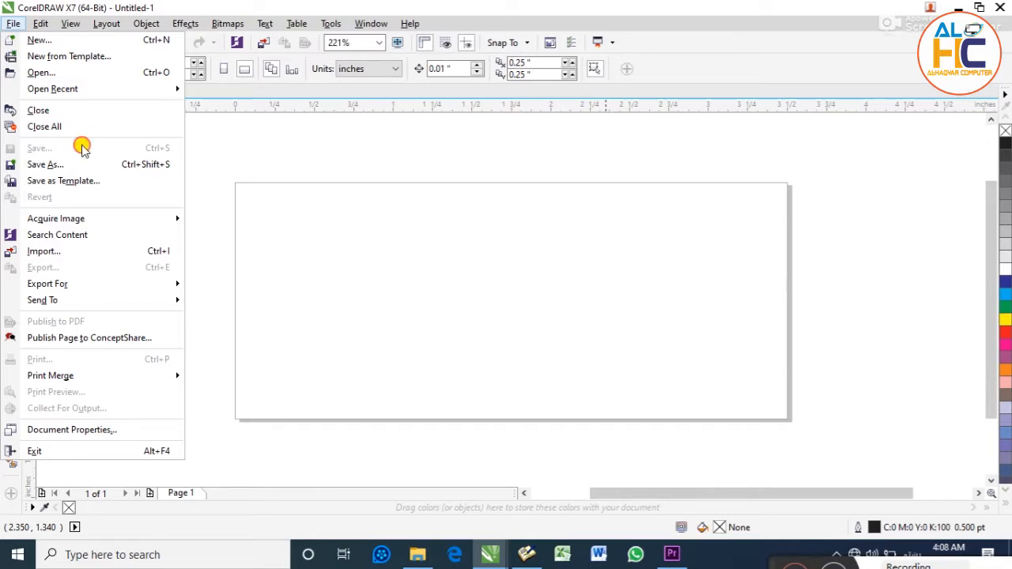
{"action": "left_click", "coordinate": [391, 199]}
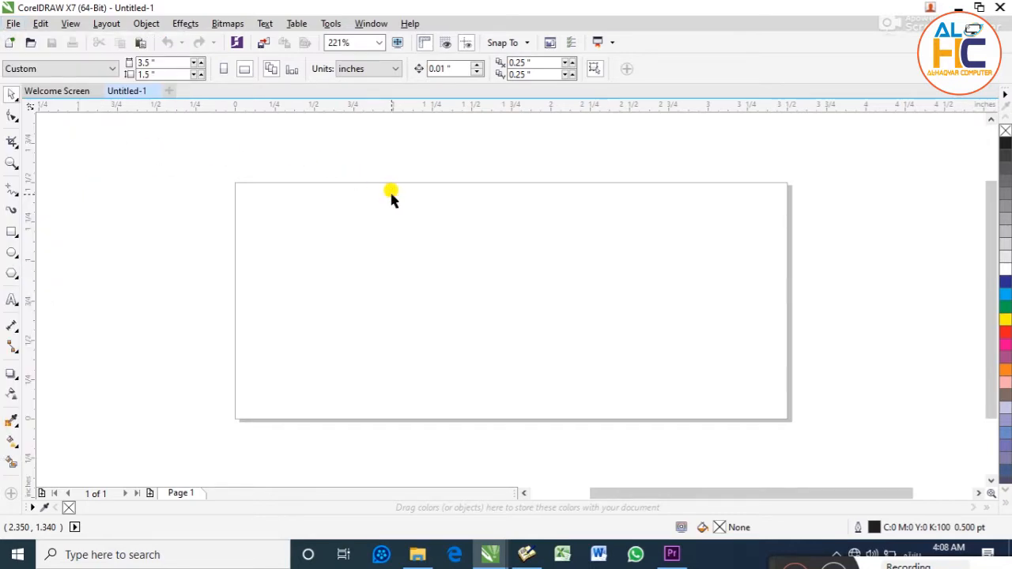
Draw a rectangle about 1.13 by 0.98 inches near the page's upper-left corner, plus four smaller rectangles overlapping its corners
{"action": "left_click", "coordinate": [12, 232]}
{"action": "left_click_drag", "start_coordinate": [238, 176], "coordinate": [416, 331]}
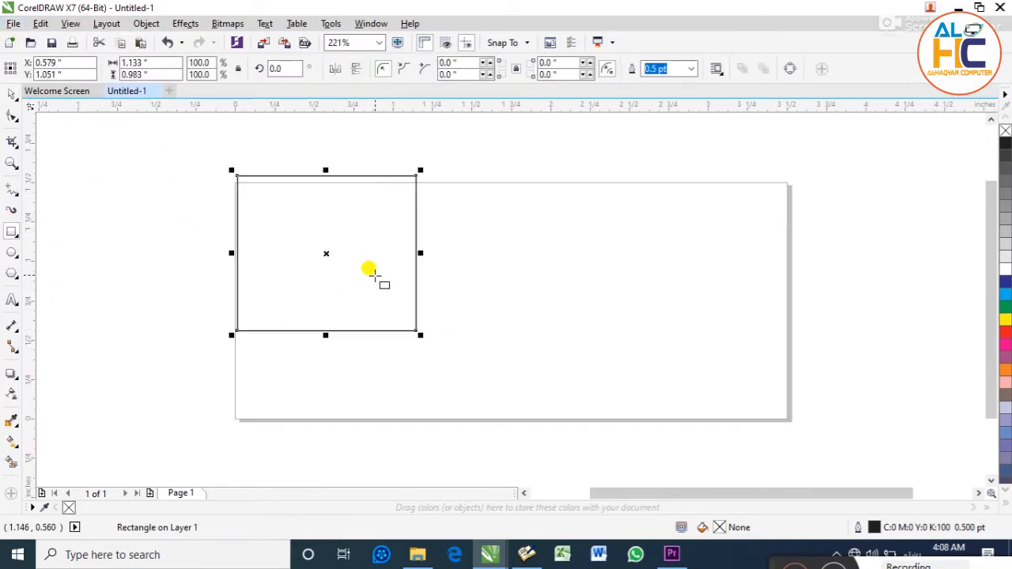
{"action": "mouse_move", "coordinate": [381, 284]}
{"action": "left_mouse_down"}
{"action": "mouse_move", "coordinate": [441, 359]}
{"action": "mouse_move", "coordinate": [472, 379]}
{"action": "left_mouse_up"}
{"action": "left_click_drag", "start_coordinate": [364, 223], "coordinate": [455, 132]}
{"action": "mouse_move", "coordinate": [309, 192]}
{"action": "left_mouse_down"}
{"action": "mouse_move", "coordinate": [185, 163]}
{"action": "mouse_move", "coordinate": [149, 115]}
{"action": "left_mouse_up"}
{"action": "left_click_drag", "start_coordinate": [260, 278], "coordinate": [196, 398]}
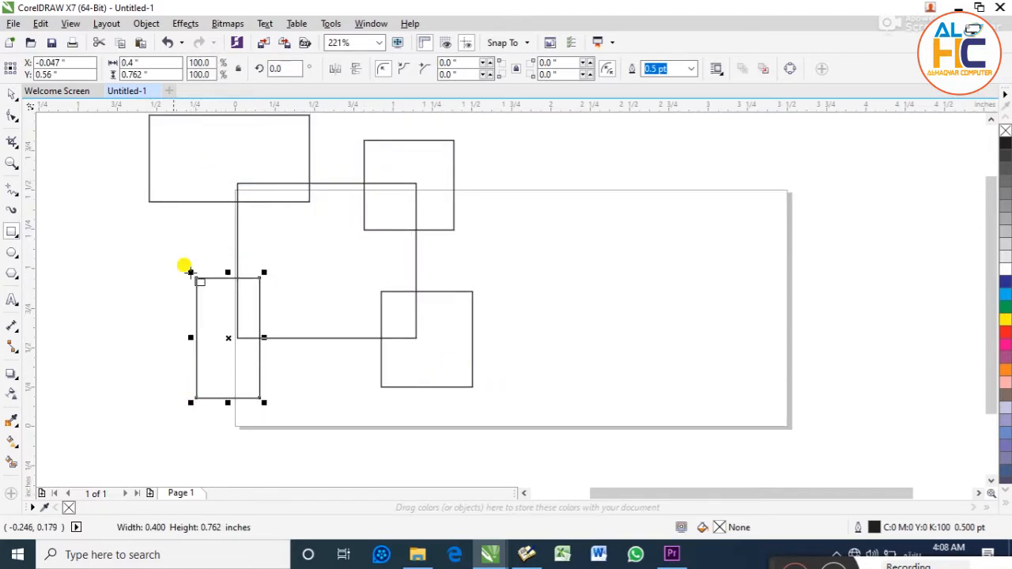
Start saving the drawing and review the available file types, keeping CDR - CorelDRAW as the format
{"action": "left_click", "coordinate": [15, 23]}
{"action": "left_click", "coordinate": [52, 151]}
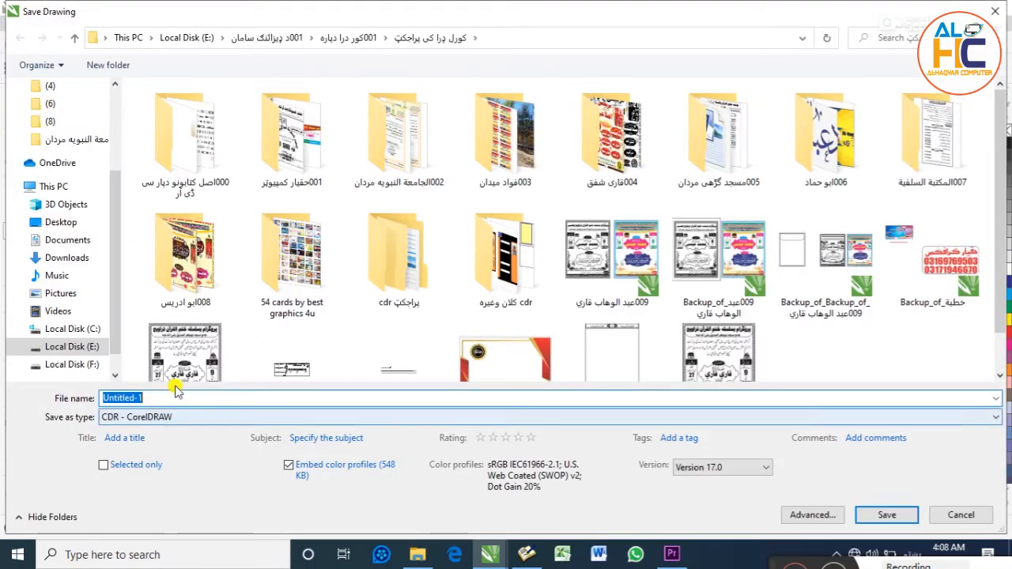
{"action": "left_click", "coordinate": [530, 421]}
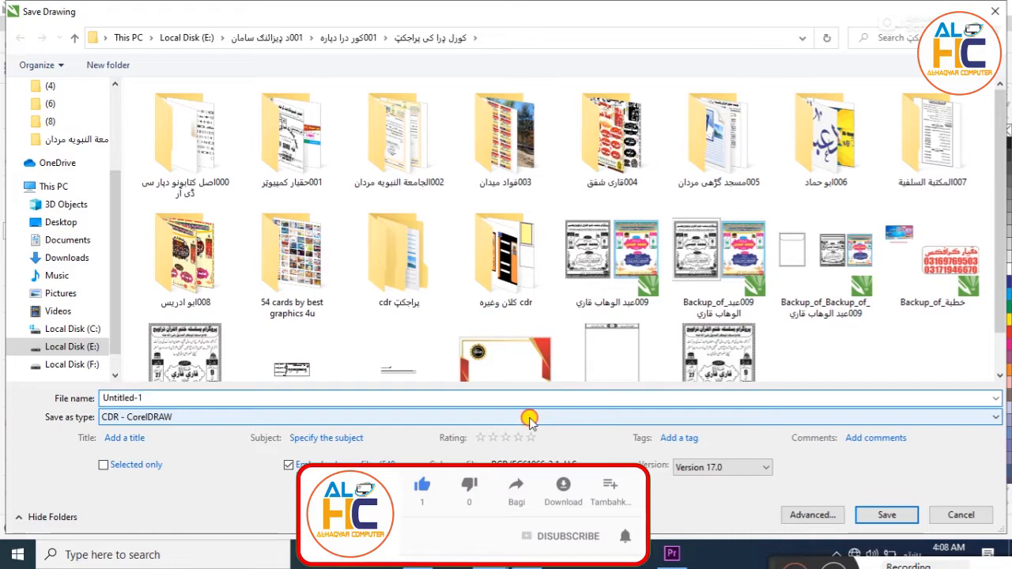
{"action": "left_click", "coordinate": [530, 421]}
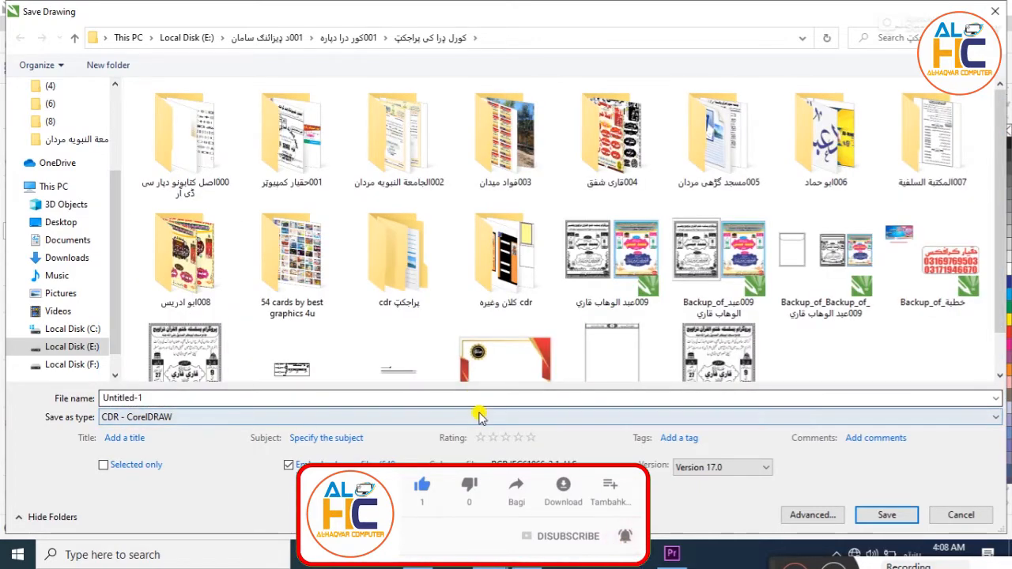
{"action": "left_click", "coordinate": [480, 421]}
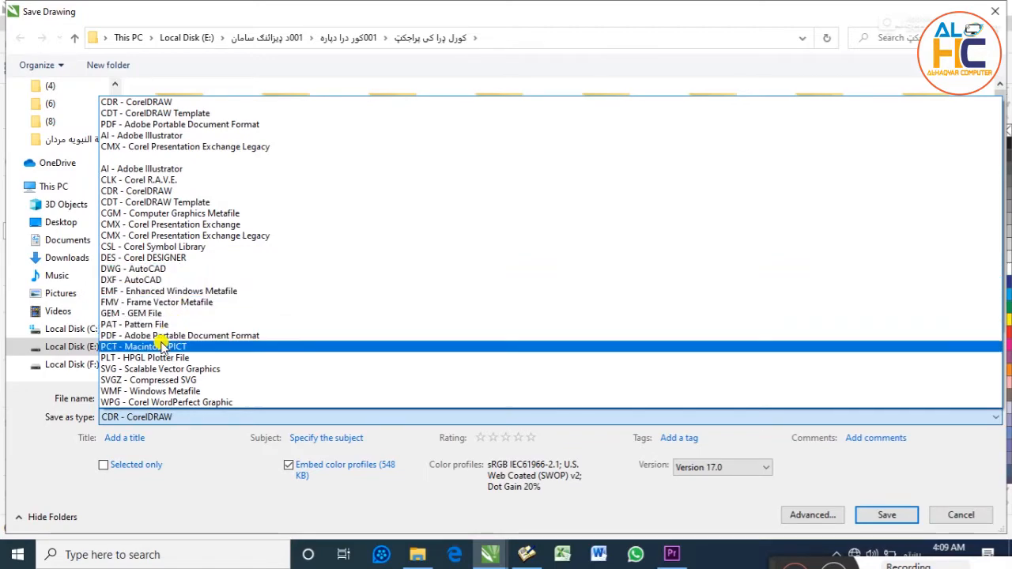
{"action": "left_click", "coordinate": [146, 420]}
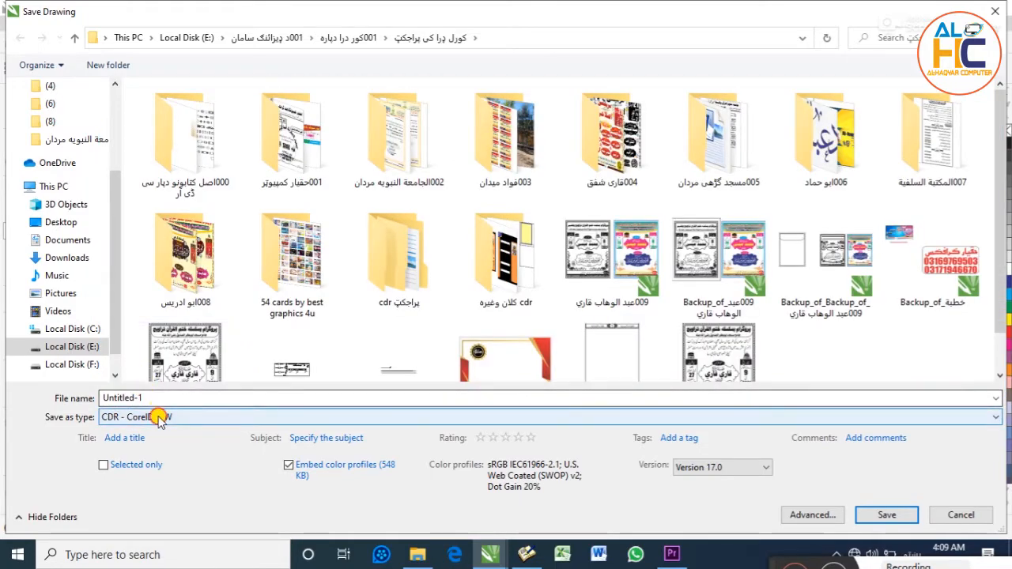
{"action": "left_click", "coordinate": [158, 418]}
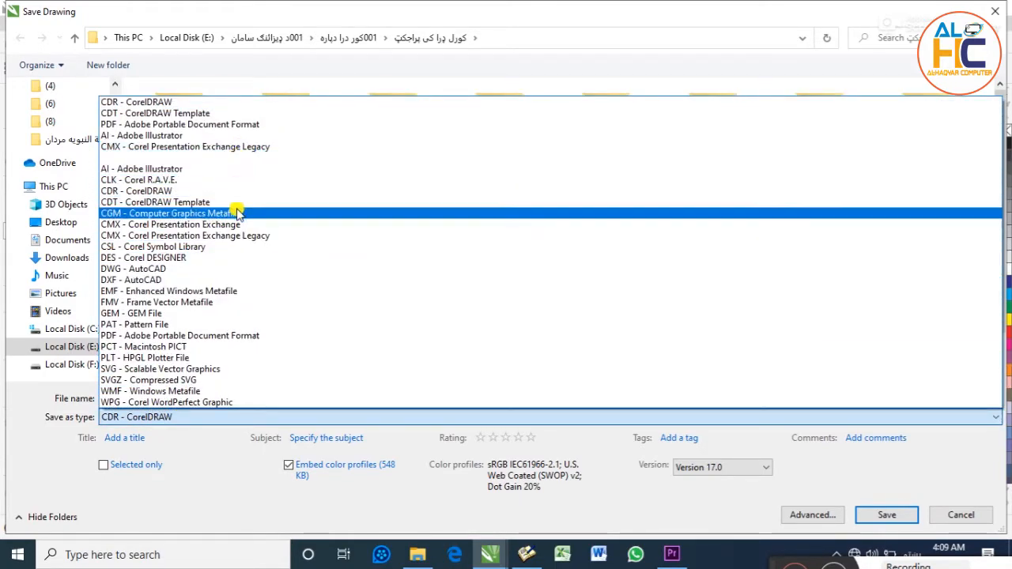
{"action": "left_click", "coordinate": [235, 420]}
Give the drawing a new file name and choose the 0000 folder on Local Disk (E:) as the save location
{"action": "left_click_drag", "start_coordinate": [212, 400], "coordinate": [36, 407]}
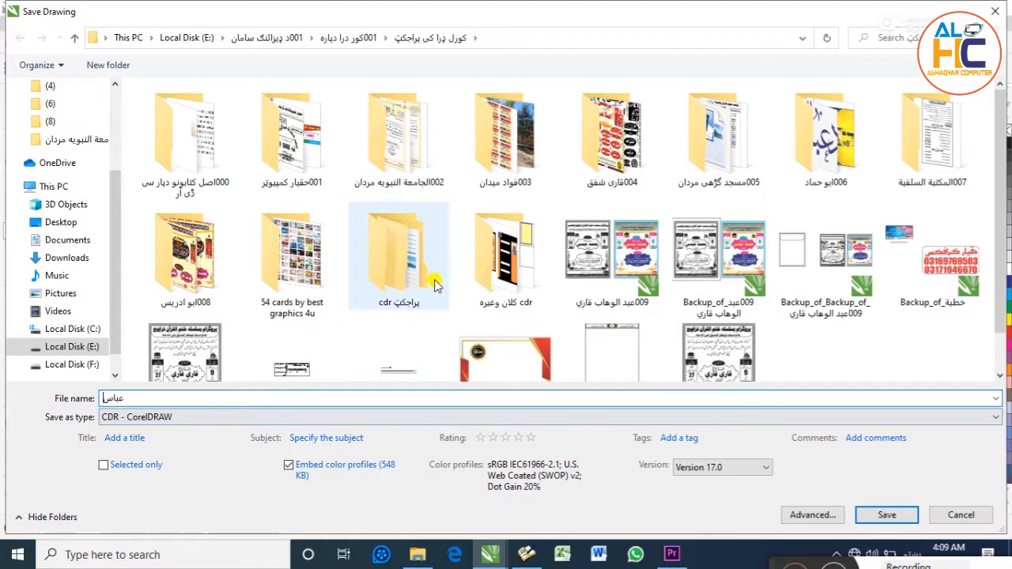
{"action": "left_click", "coordinate": [348, 38]}
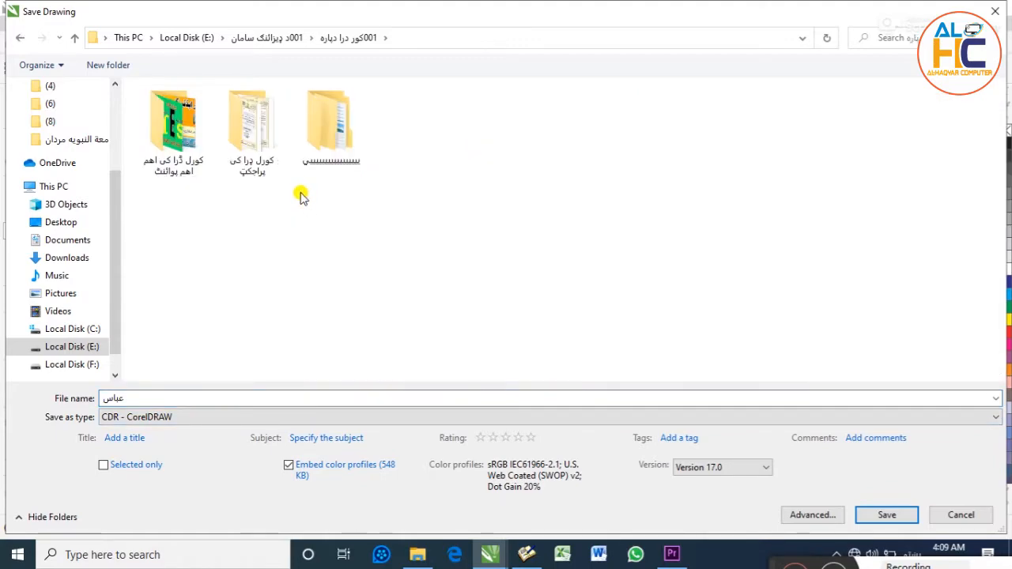
{"action": "left_click", "coordinate": [330, 152]}
{"action": "left_click", "coordinate": [332, 207]}
{"action": "left_click", "coordinate": [267, 38]}
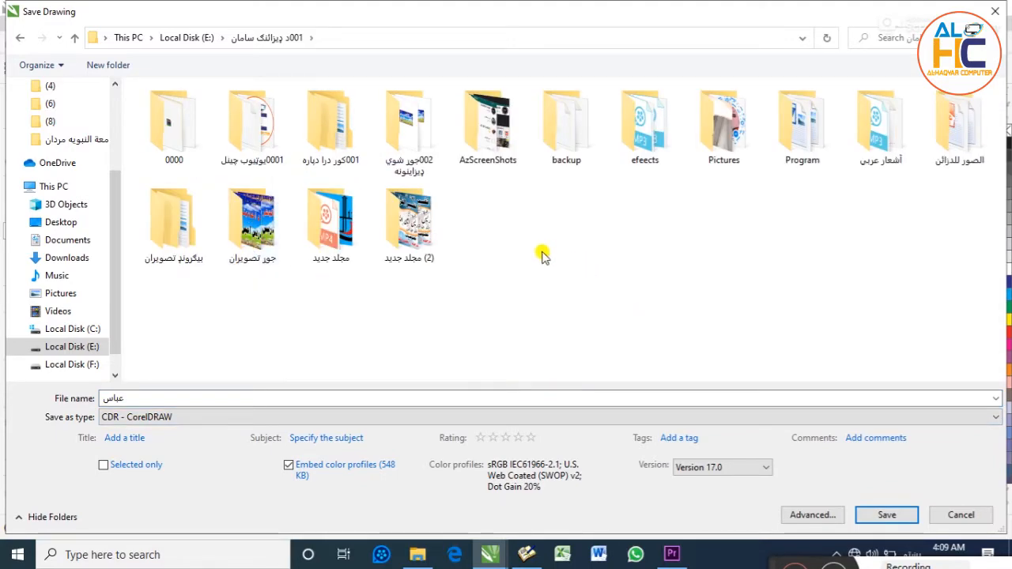
{"action": "double_click", "coordinate": [174, 122]}
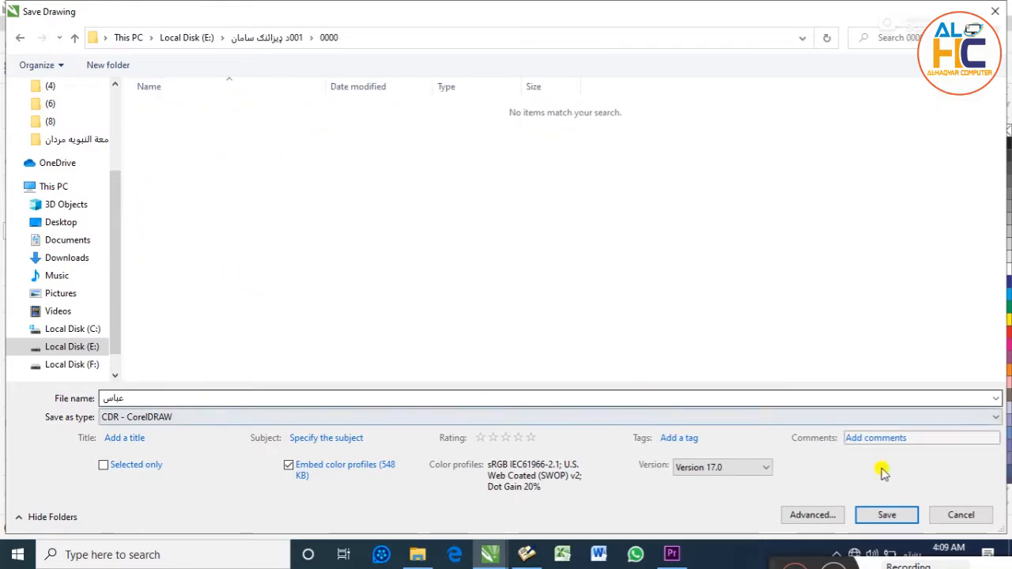
{"action": "left_click", "coordinate": [895, 514]}
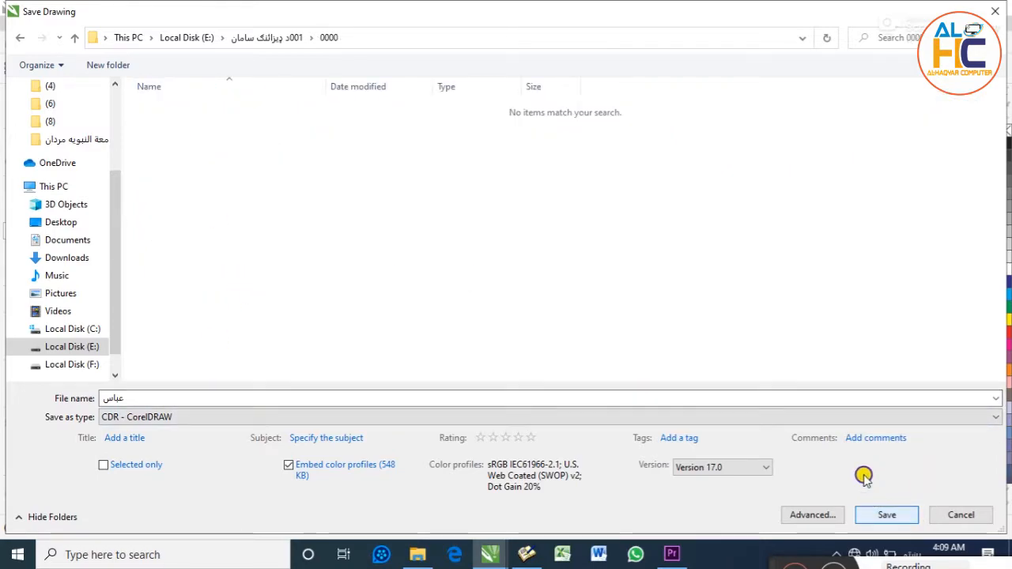
Review the available file versions, keeping Version 17.0, and inspect the advanced save options without changing them
{"action": "left_click", "coordinate": [756, 466]}
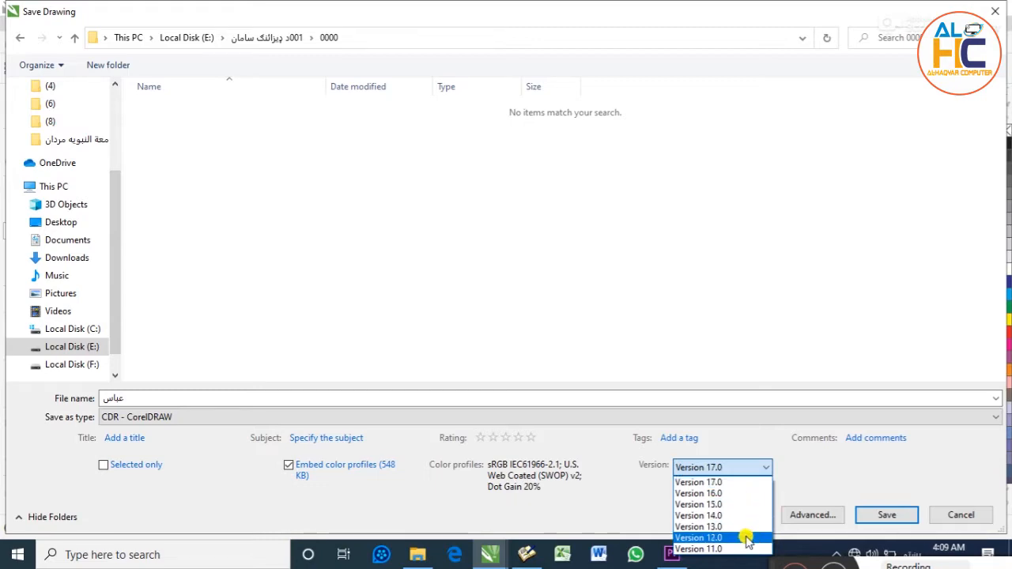
{"action": "left_click", "coordinate": [608, 510]}
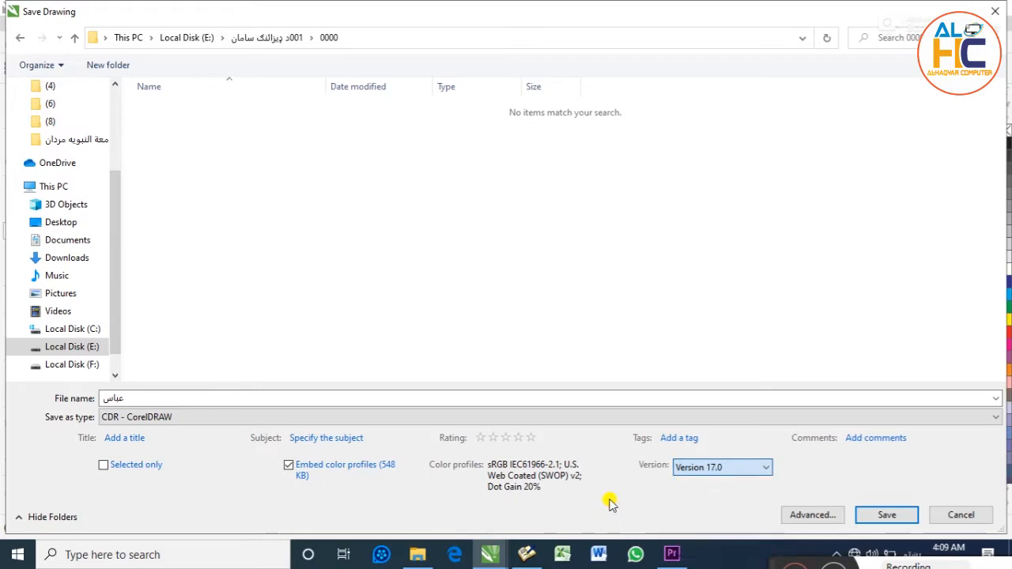
{"action": "left_click", "coordinate": [744, 466]}
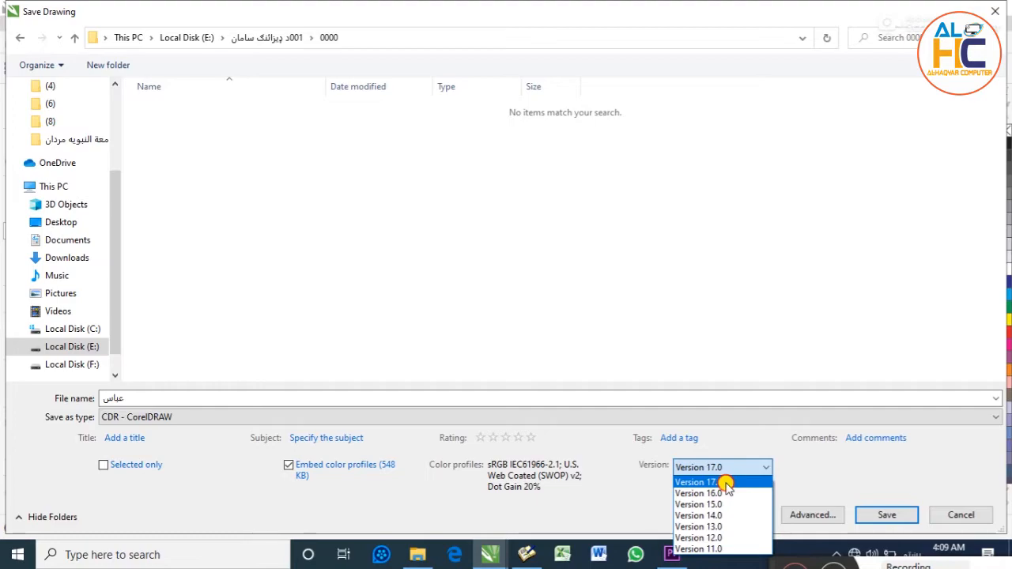
{"action": "left_click", "coordinate": [726, 483]}
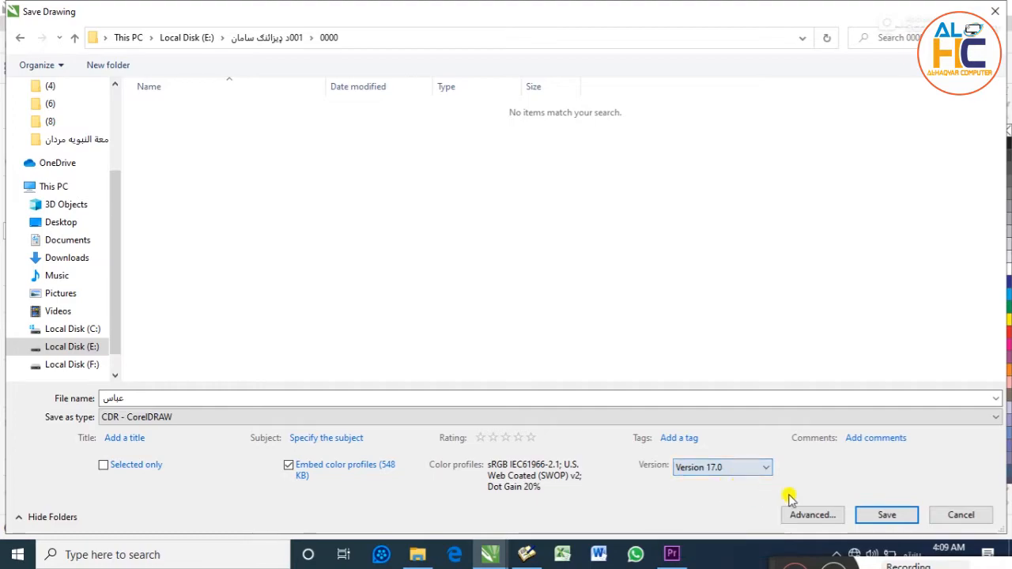
{"action": "left_click", "coordinate": [823, 516]}
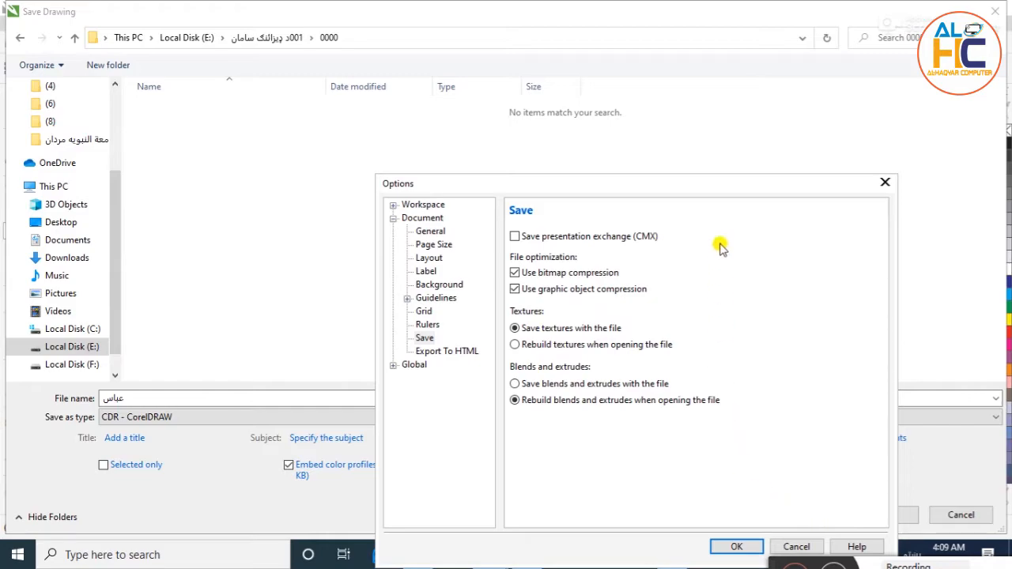
{"action": "left_click_drag", "start_coordinate": [711, 174], "coordinate": [540, 112]}
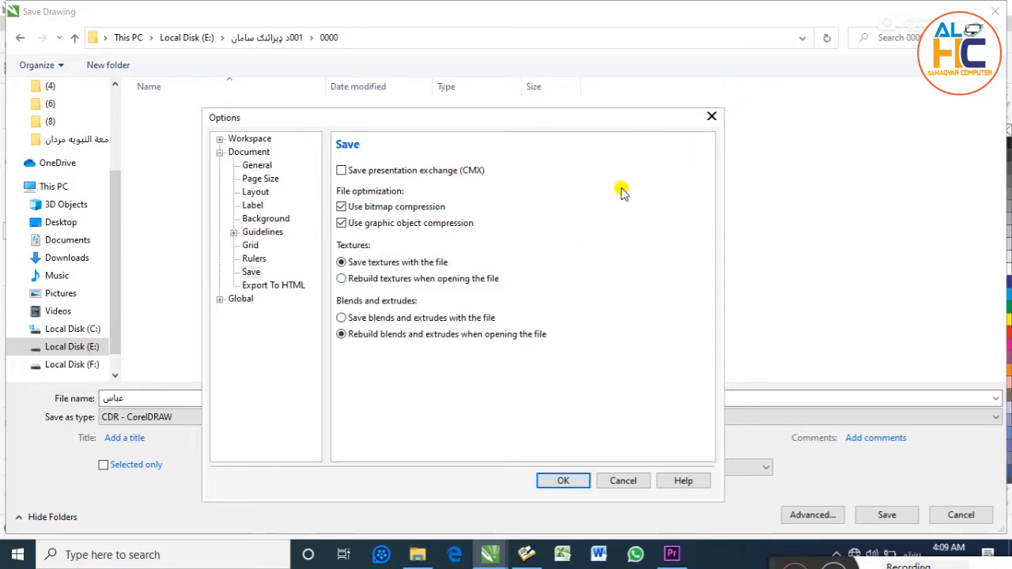
{"action": "left_click", "coordinate": [712, 117]}
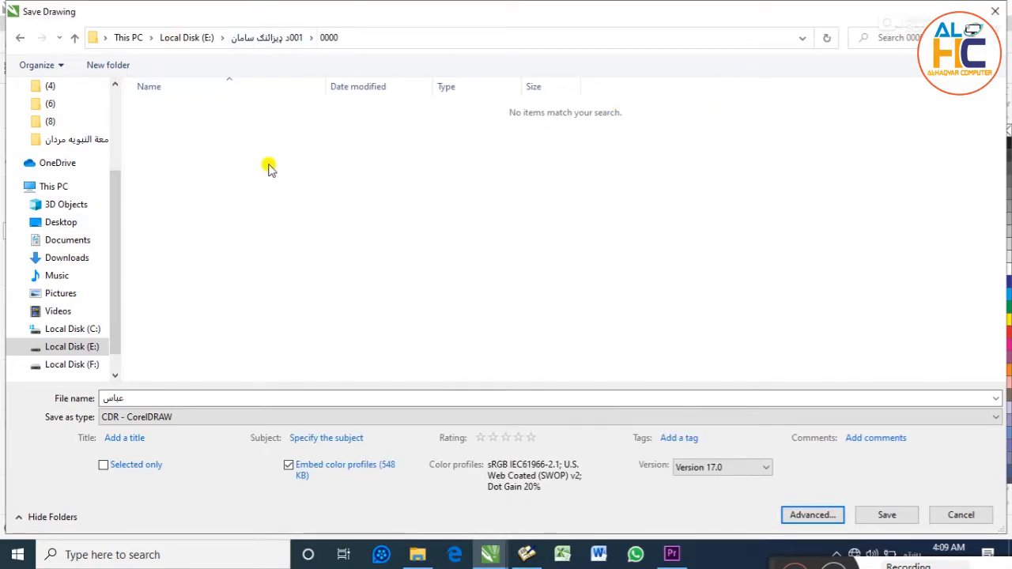
Cancel saving the drawing and activate the Pick tool with nothing selected
{"action": "left_click", "coordinate": [887, 515]}
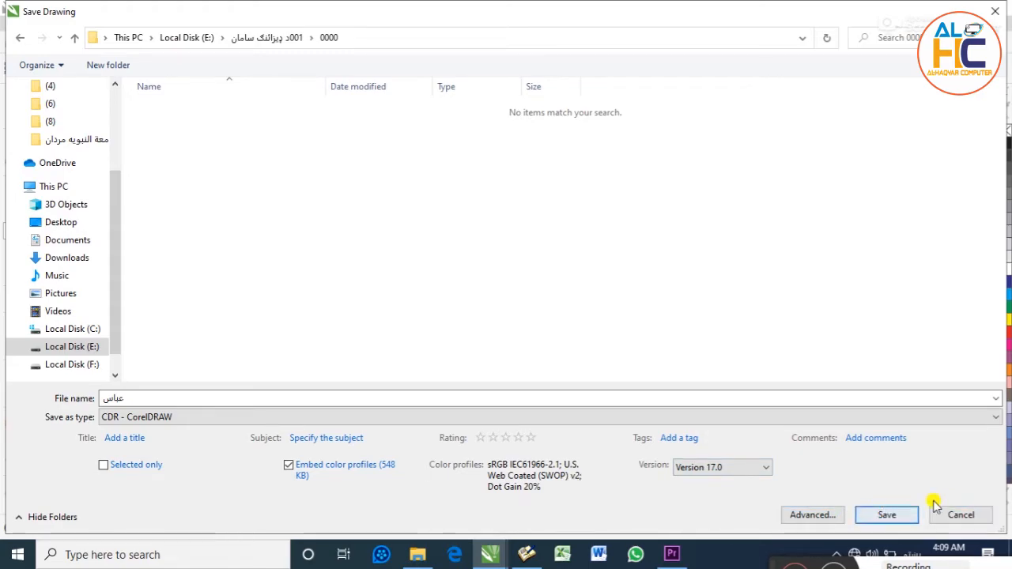
{"action": "left_click", "coordinate": [962, 514]}
{"action": "left_click", "coordinate": [615, 276]}
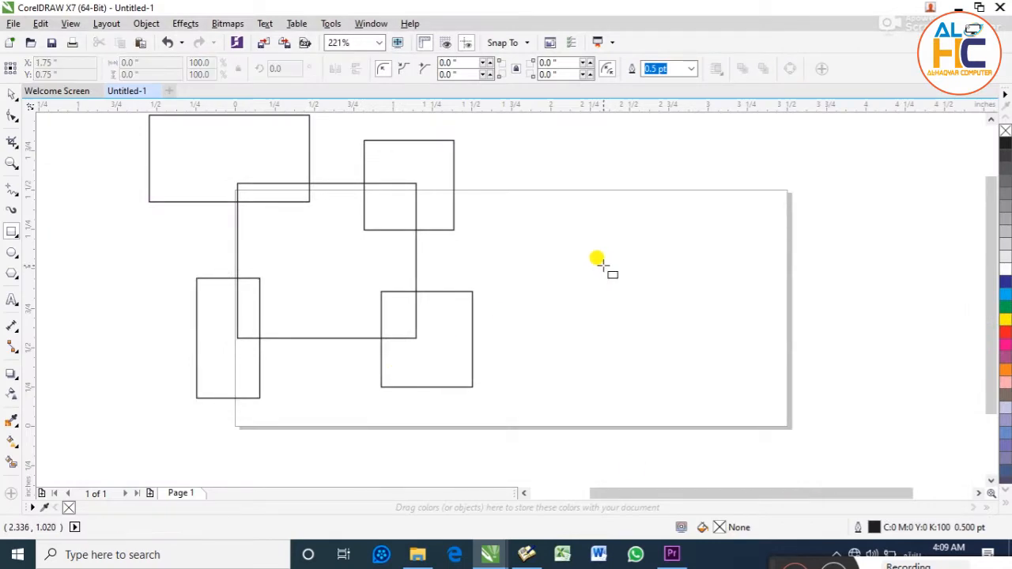
{"action": "left_click", "coordinate": [8, 99]}
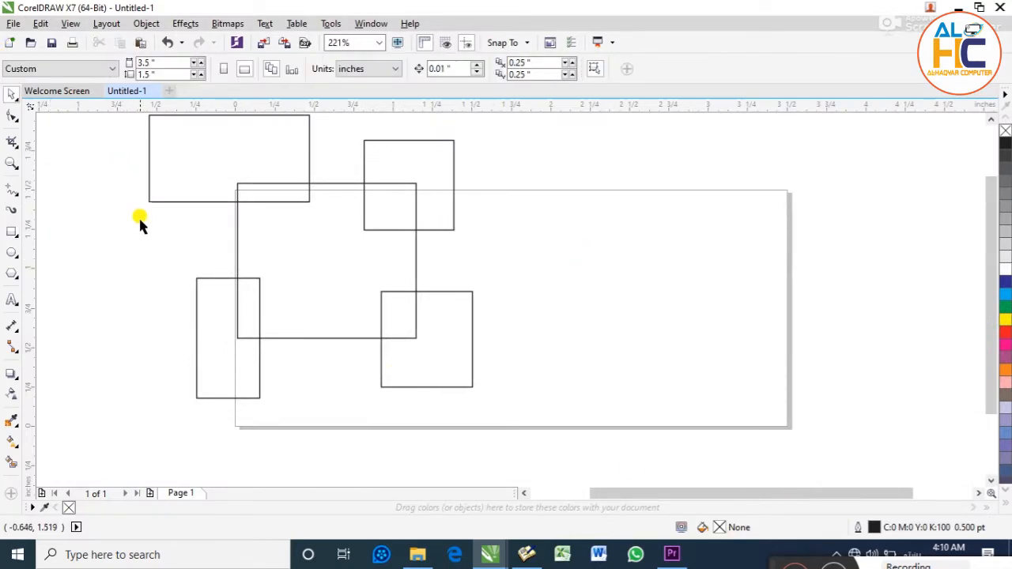
{"action": "left_click", "coordinate": [289, 282]}
{"action": "left_click", "coordinate": [523, 267]}
Start Save As for the drawing, clear the file name, and browse to the 0001يوټيوب چينل folder on Local Disk (E:)
{"action": "left_click", "coordinate": [14, 23]}
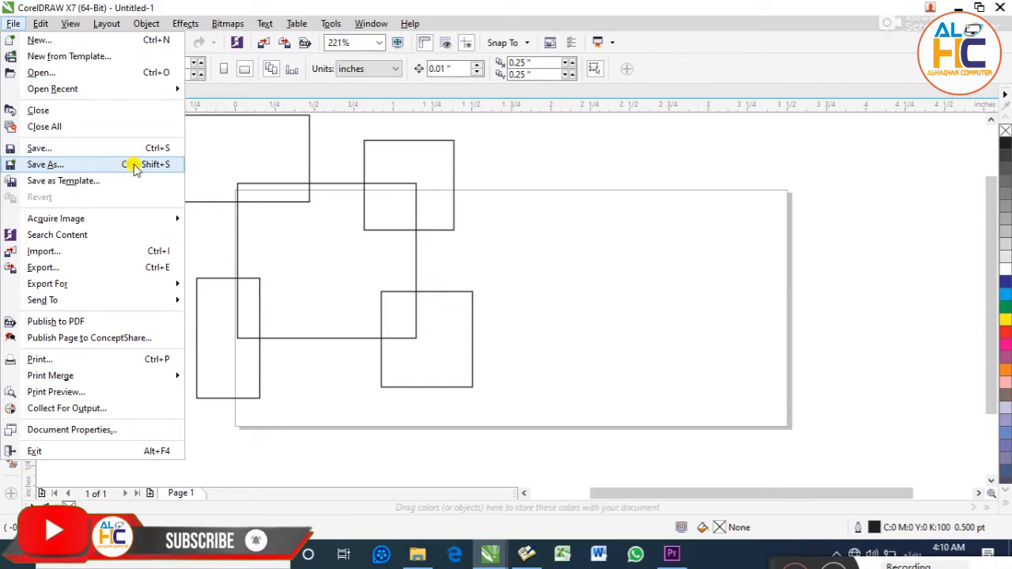
{"action": "left_click", "coordinate": [115, 163]}
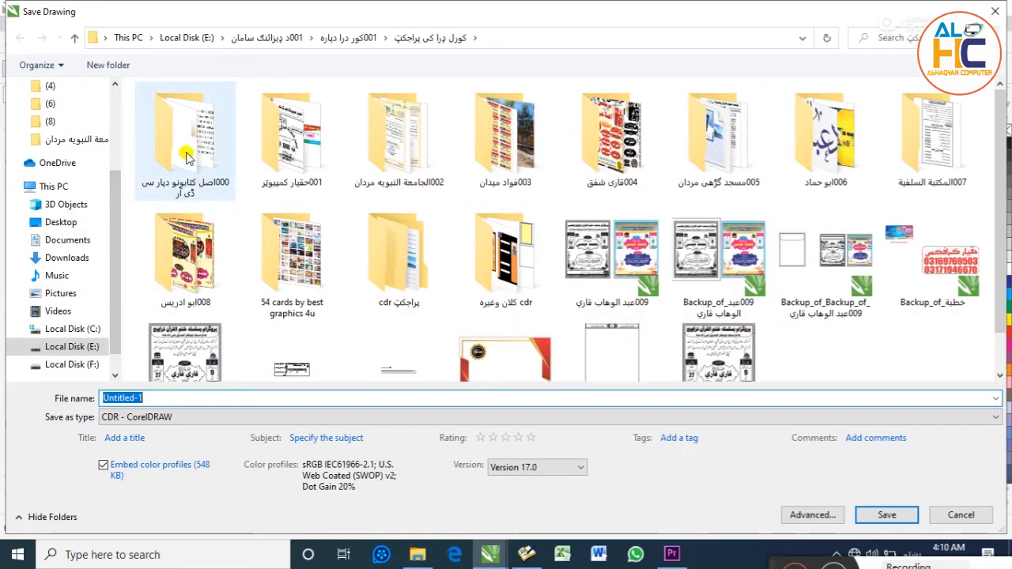
{"action": "key", "text": "BackSpace"}
{"action": "left_click", "coordinate": [422, 292]}
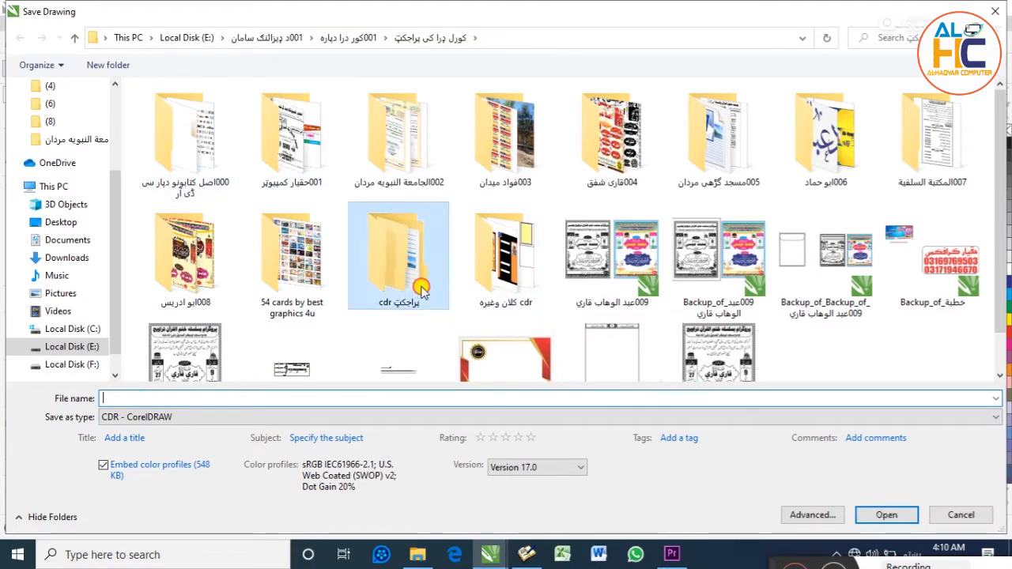
{"action": "key", "text": "BackSpace"}
{"action": "key", "text": "BackSpace"}
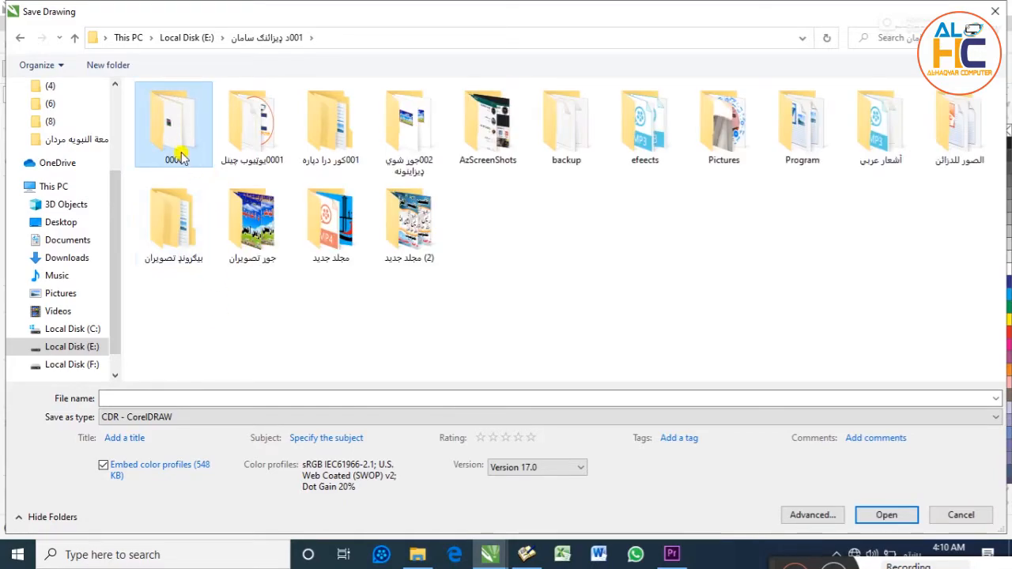
{"action": "left_click", "coordinate": [269, 112]}
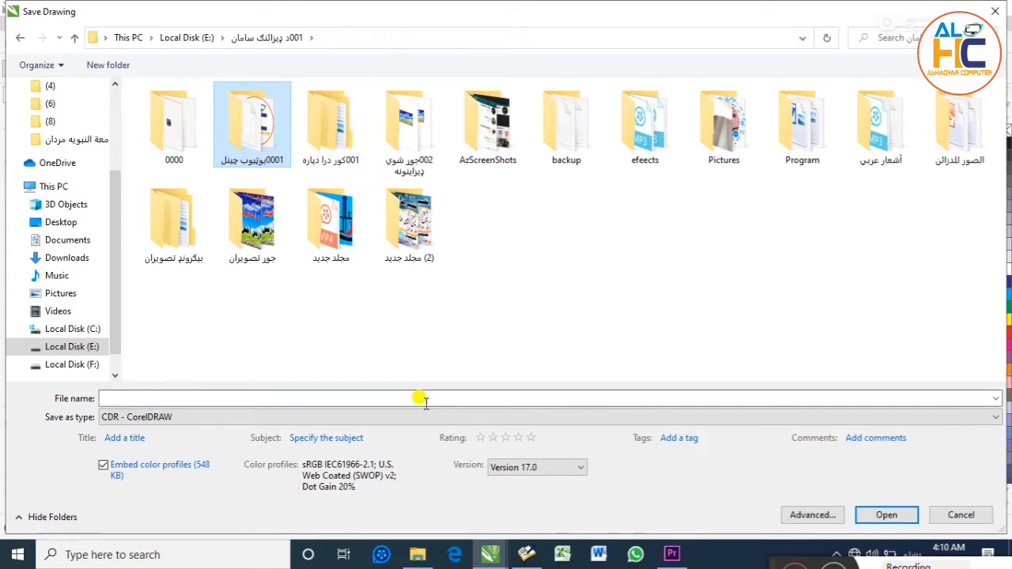
{"action": "double_click", "coordinate": [285, 125]}
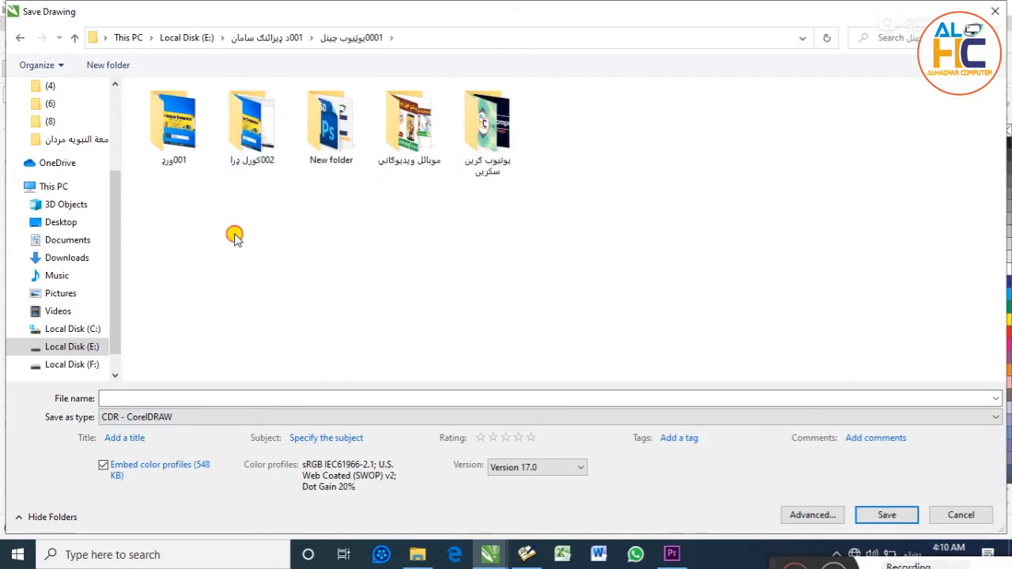
Review the Save As file types, keeping CDR - CorelDRAW, and cancel without saving
{"action": "left_click", "coordinate": [193, 394]}
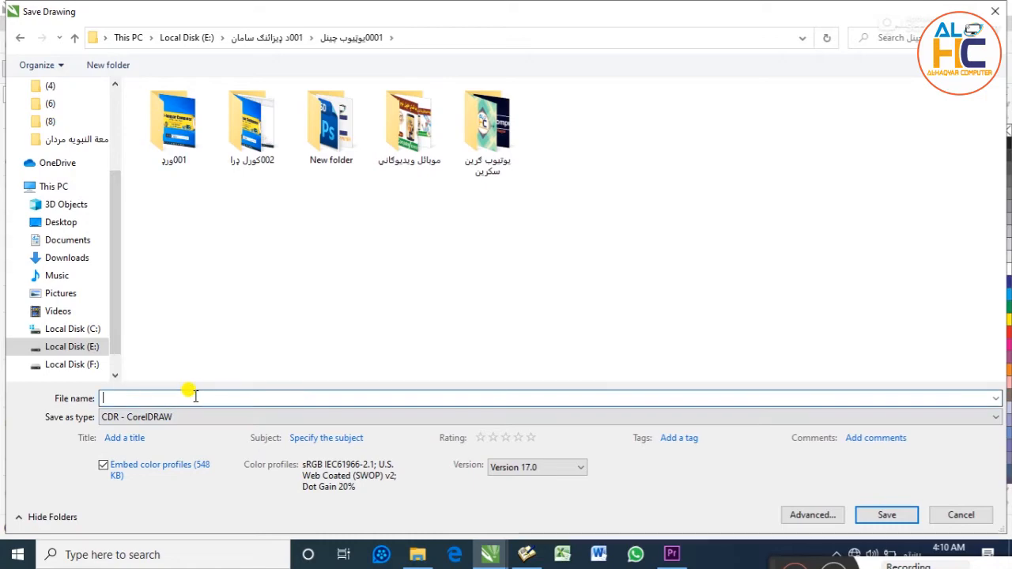
{"action": "left_click", "coordinate": [145, 422]}
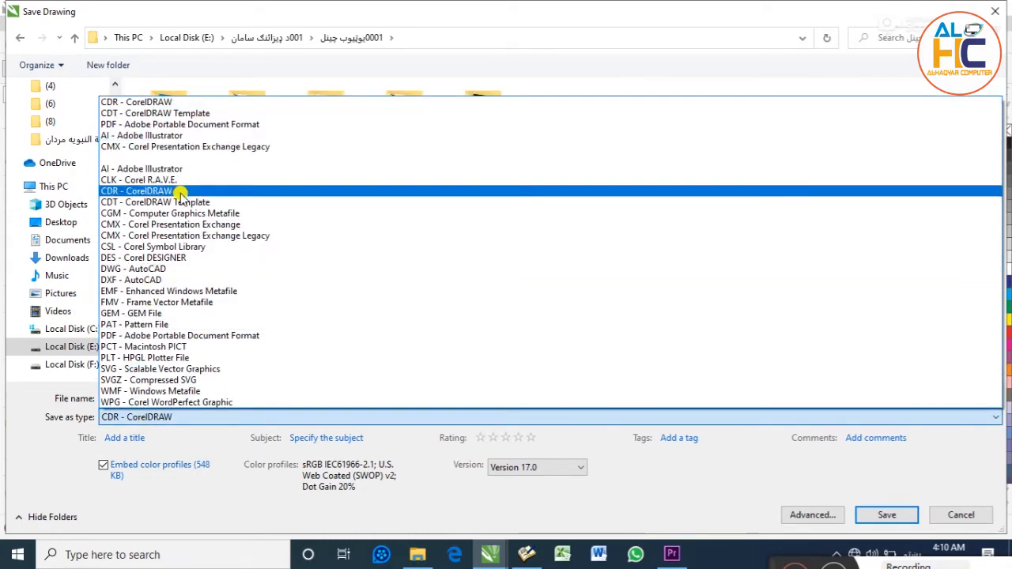
{"action": "left_click", "coordinate": [194, 416]}
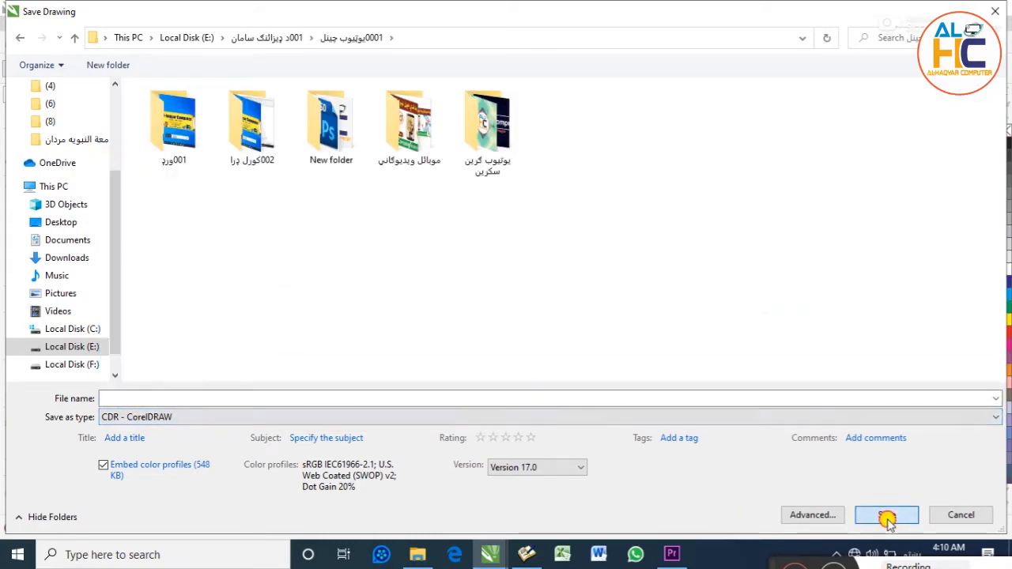
{"action": "left_click", "coordinate": [964, 515]}
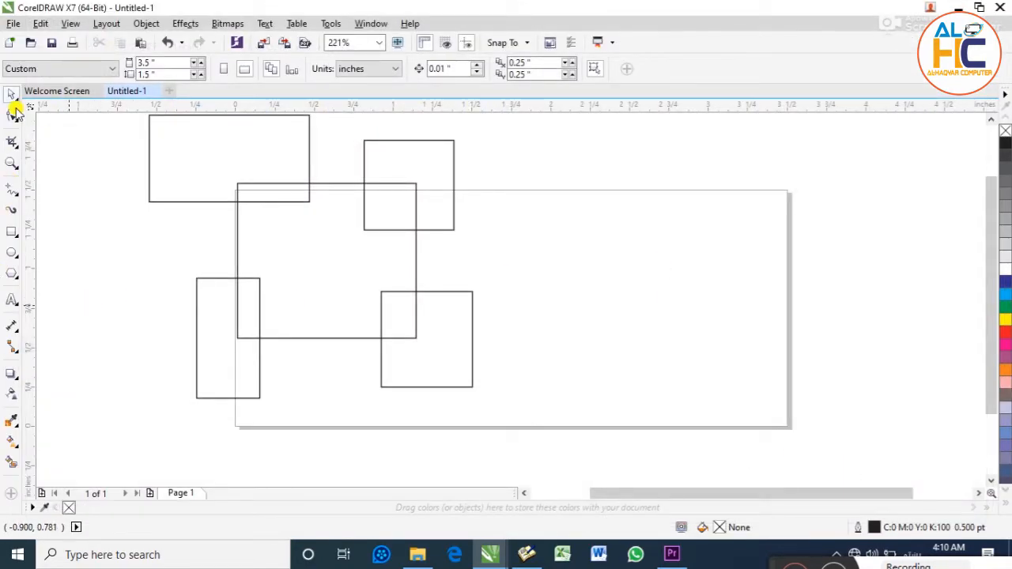
Start an import and select several files together: 002تزكيه, two Backup_of drawings and Format
{"action": "left_click", "coordinate": [13, 23]}
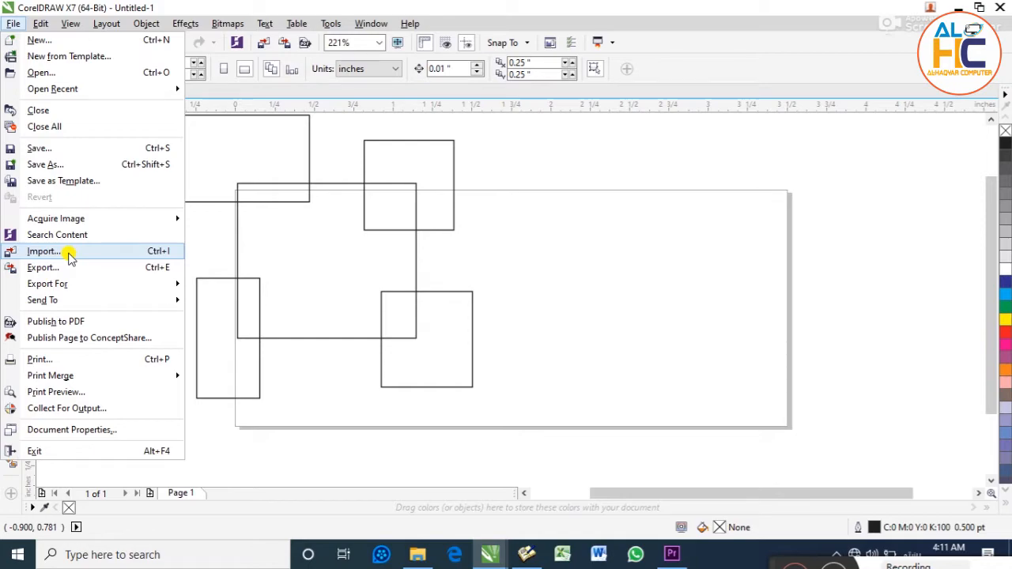
{"action": "left_click", "coordinate": [44, 250]}
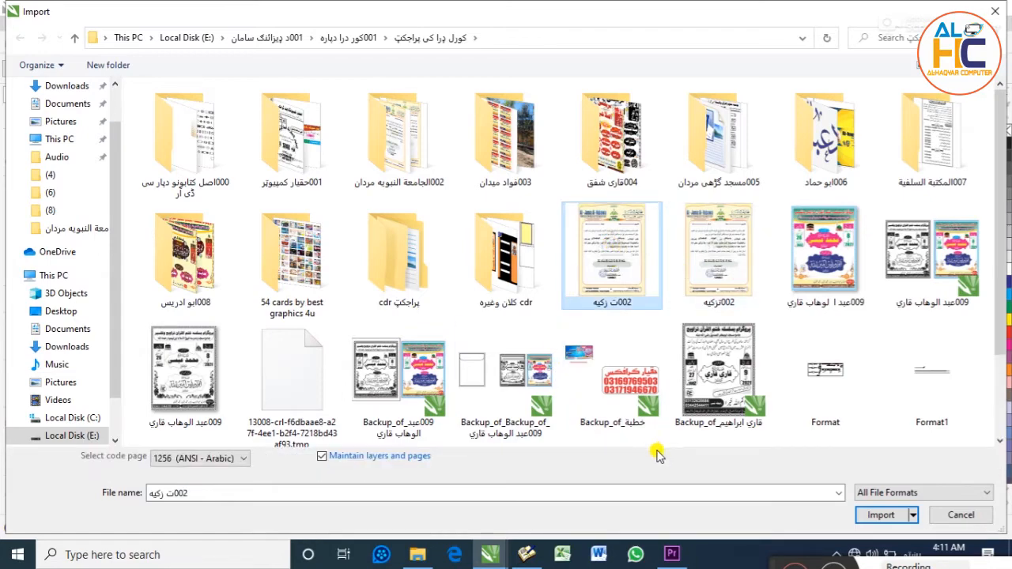
{"action": "left_click", "coordinate": [686, 273]}
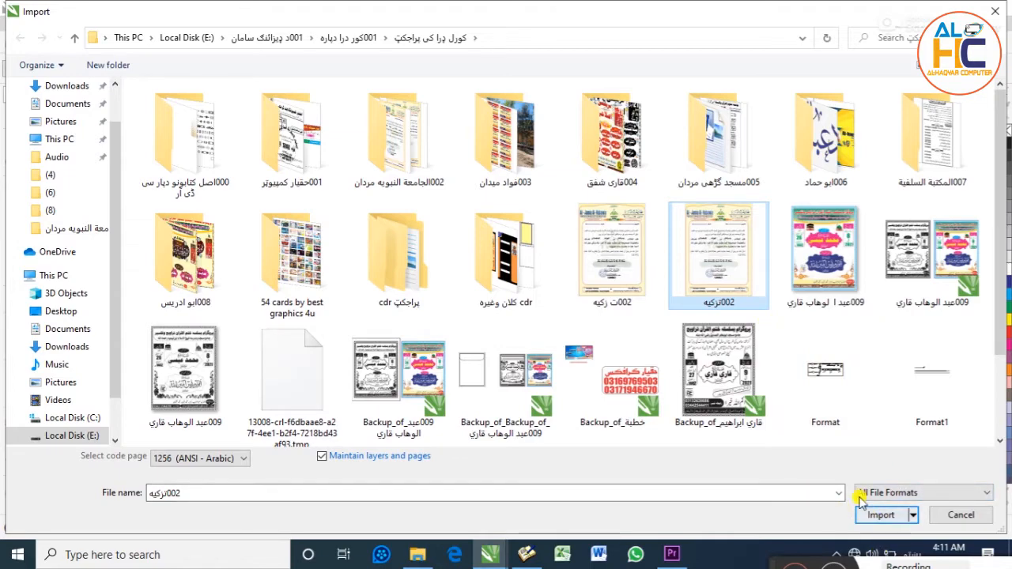
{"action": "left_click", "coordinate": [396, 375], "text": "ctrl"}
{"action": "left_click", "coordinate": [562, 392], "text": "ctrl"}
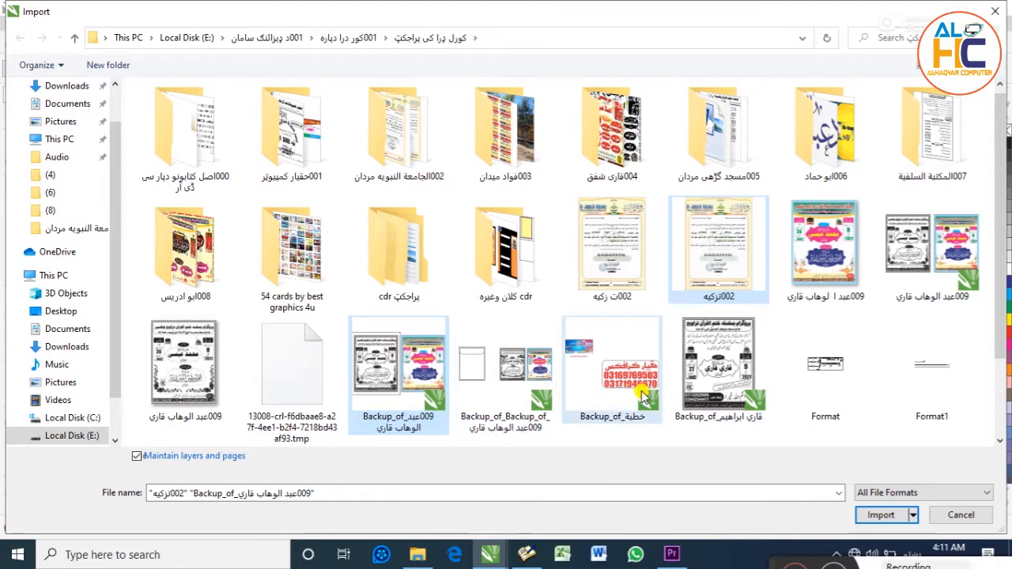
{"action": "left_click", "coordinate": [842, 377], "text": "ctrl"}
{"action": "left_click", "coordinate": [875, 513]}
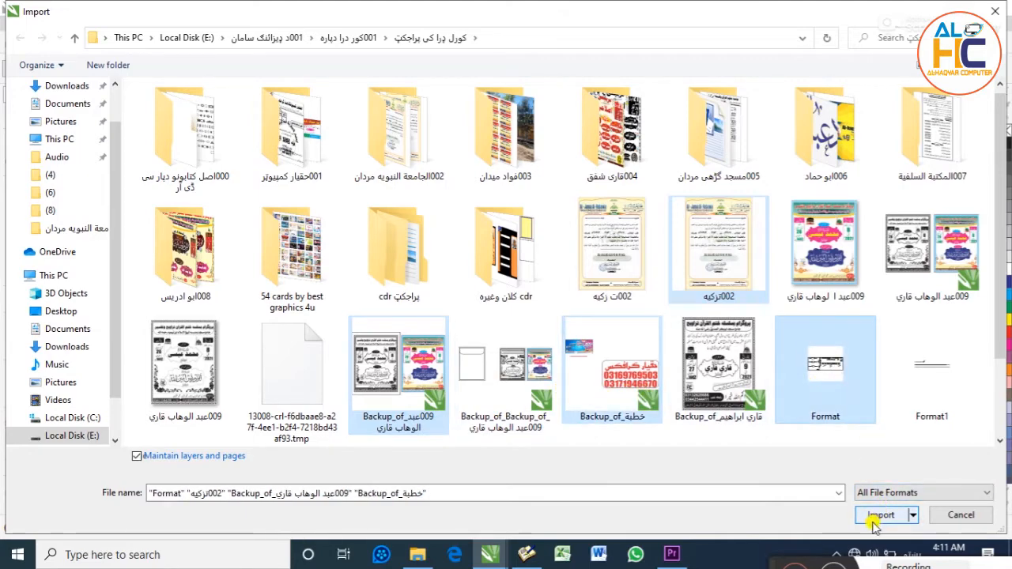
{"action": "left_click", "coordinate": [684, 249]}
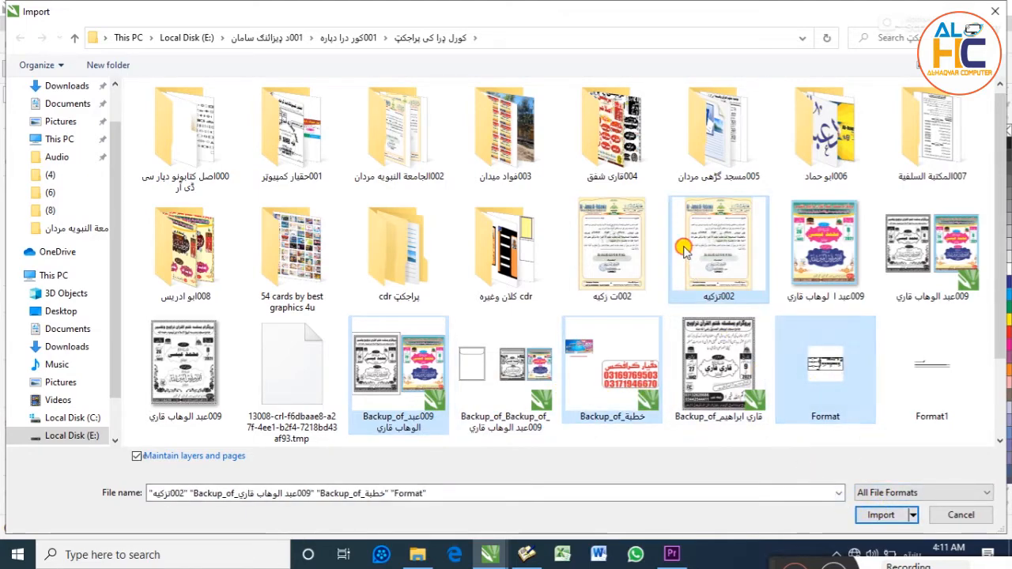
Import the 002ت زكيه PDF with text as curves and the PANOSE suggested font match, placing it at original size on the page
{"action": "left_click", "coordinate": [621, 250]}
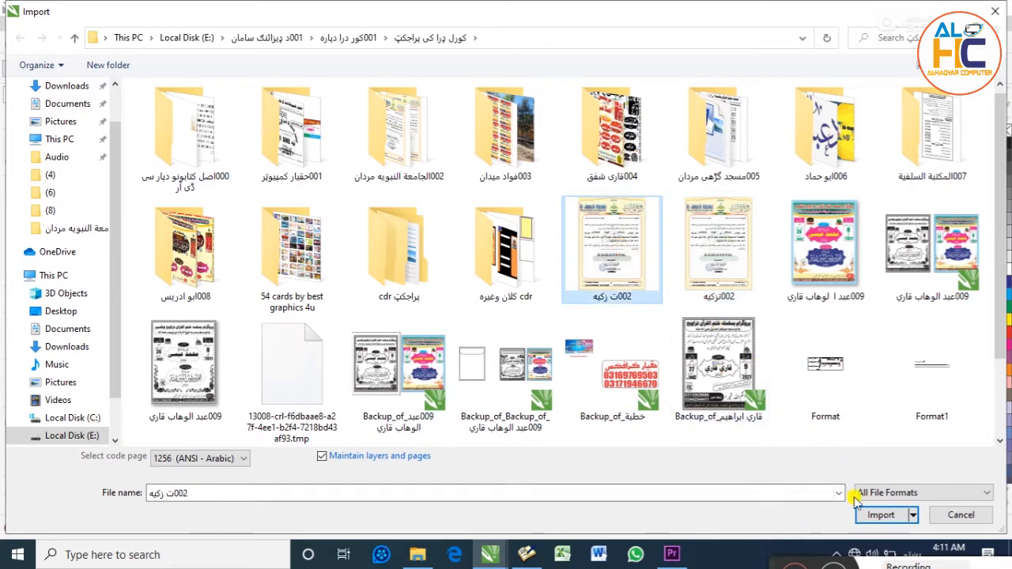
{"action": "left_click", "coordinate": [891, 515]}
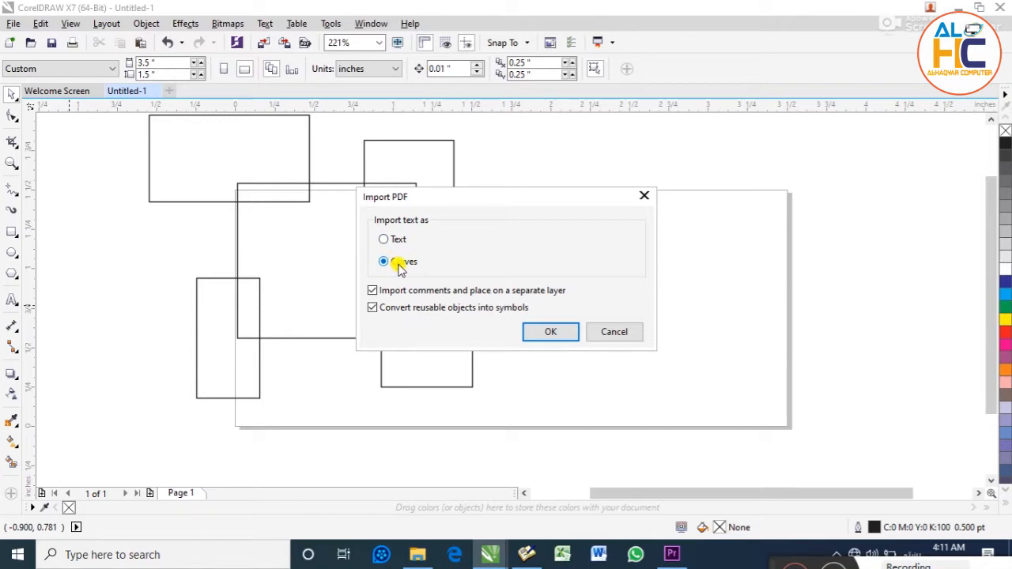
{"action": "left_click", "coordinate": [547, 332]}
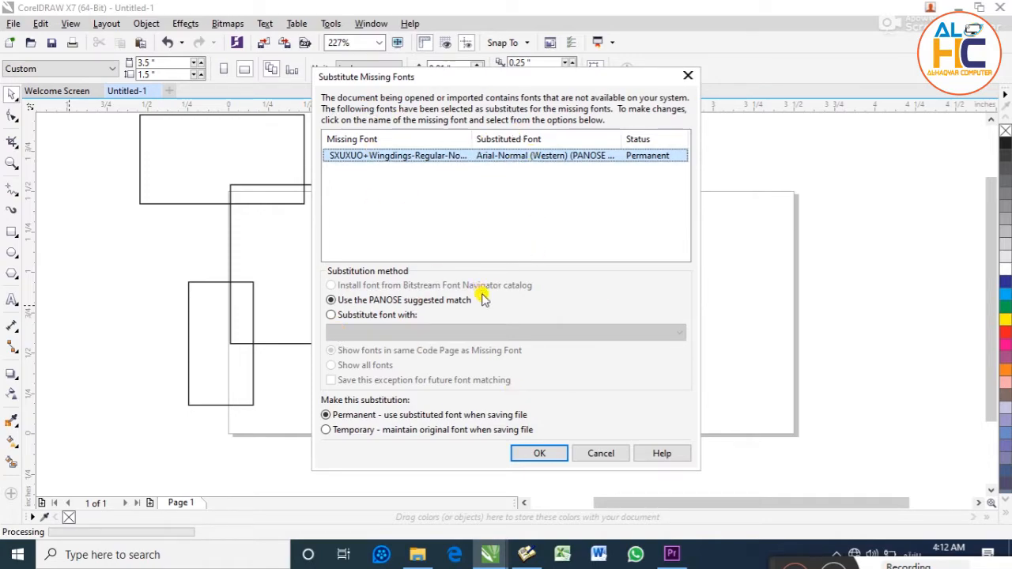
{"action": "left_click", "coordinate": [538, 454]}
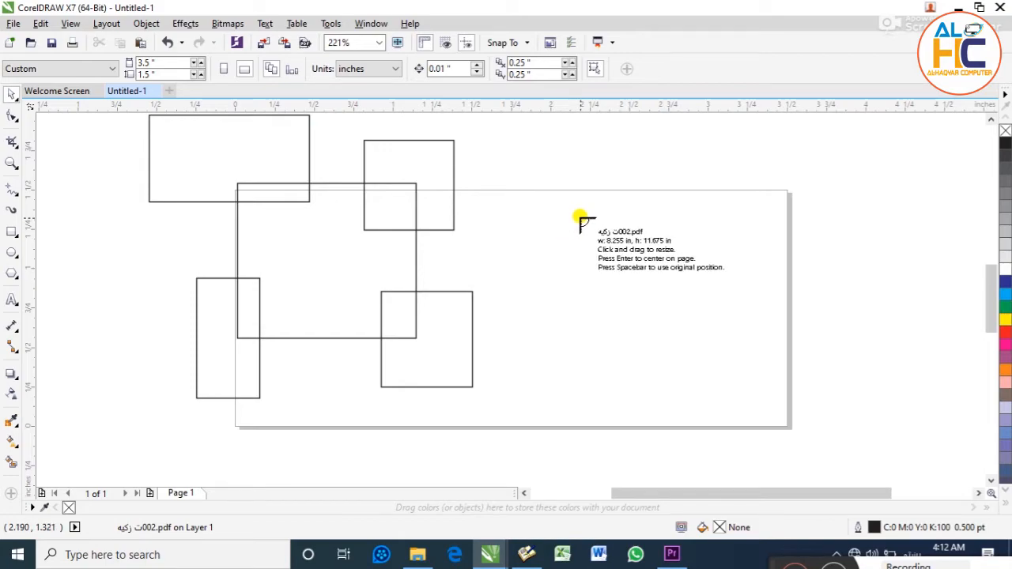
{"action": "left_click", "coordinate": [580, 218]}
{"action": "scroll", "coordinate": [495, 208], "scroll_direction": "down", "scroll_amount": 4}
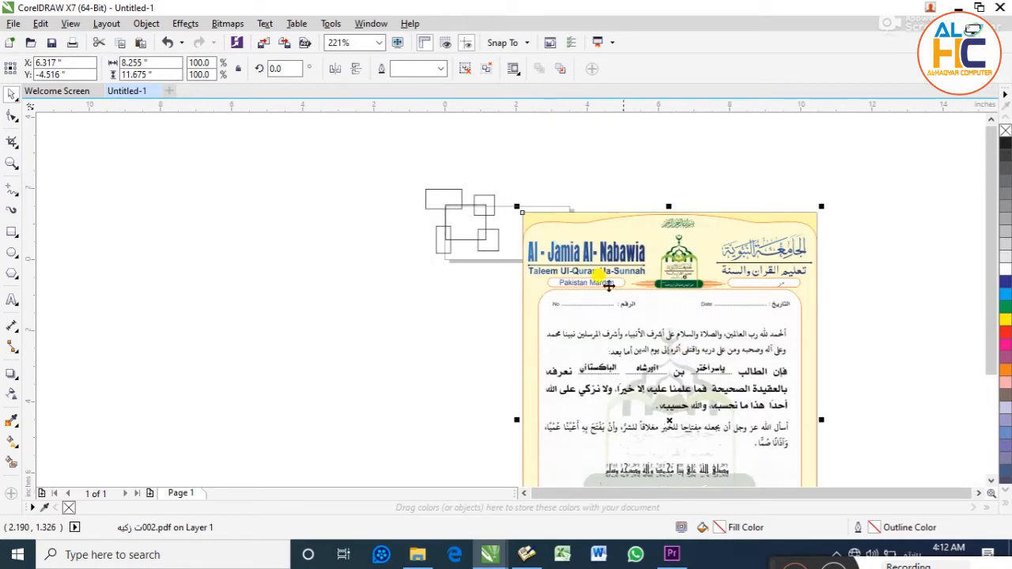
Move the imported letter sheet up and over to the right, clear of the page
{"action": "left_click_drag", "start_coordinate": [690, 293], "coordinate": [718, 225]}
{"action": "left_click", "coordinate": [643, 231]}
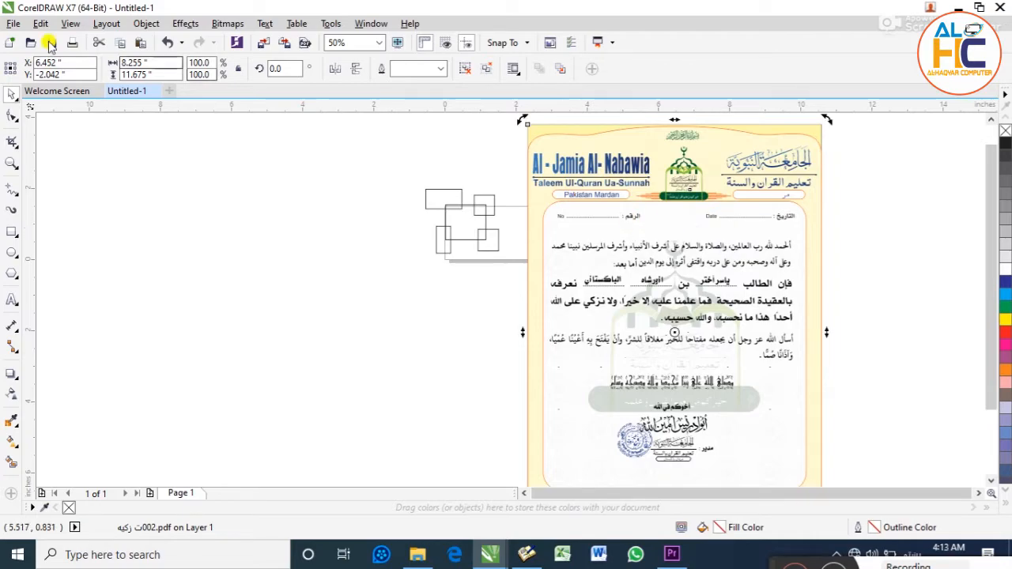
{"action": "left_click_drag", "start_coordinate": [163, 64], "coordinate": [88, 74]}
{"action": "left_click", "coordinate": [718, 250]}
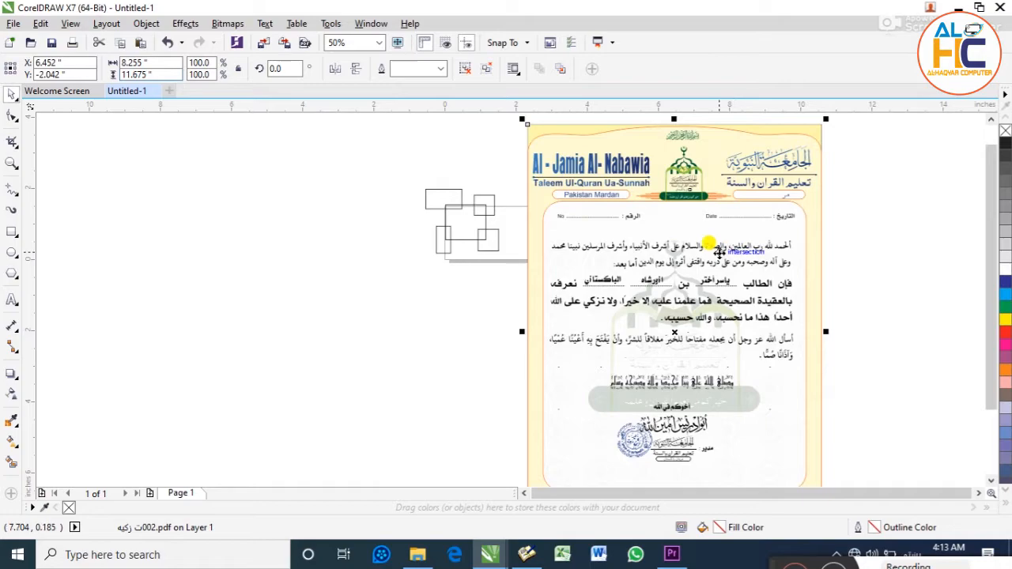
{"action": "left_click", "coordinate": [695, 246]}
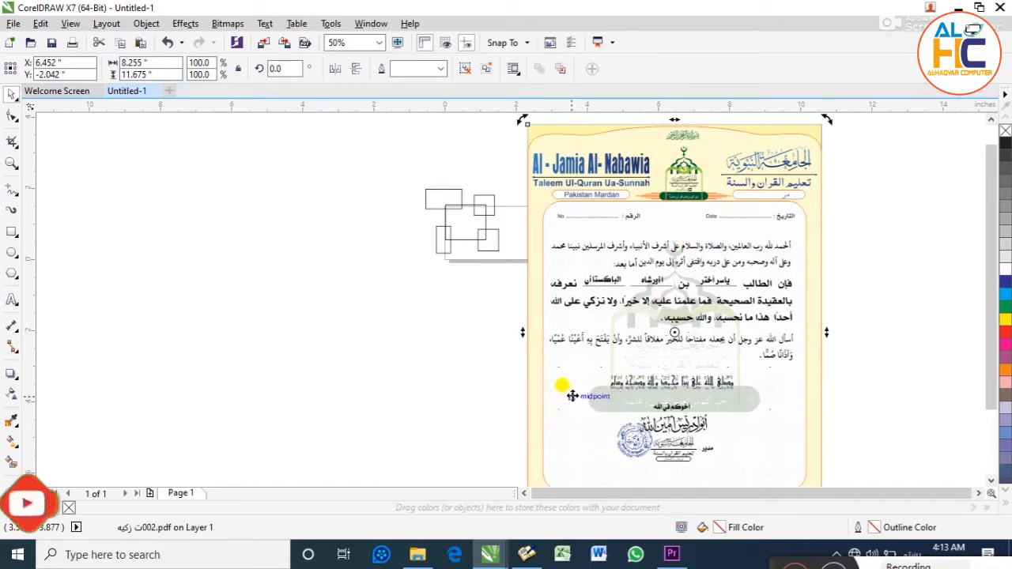
{"action": "left_click_drag", "start_coordinate": [572, 396], "coordinate": [745, 294]}
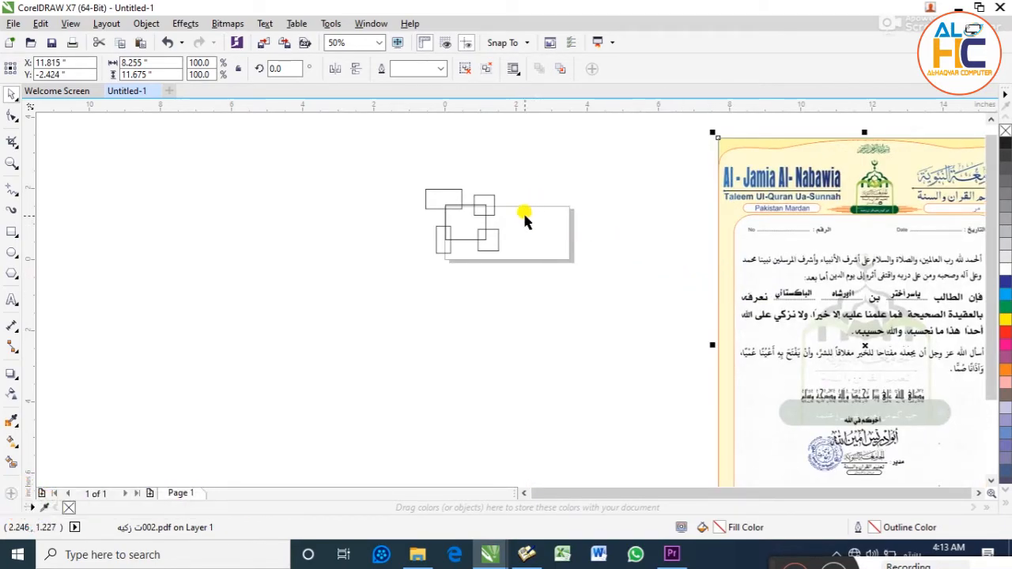
{"action": "left_click_drag", "start_coordinate": [522, 212], "coordinate": [546, 243]}
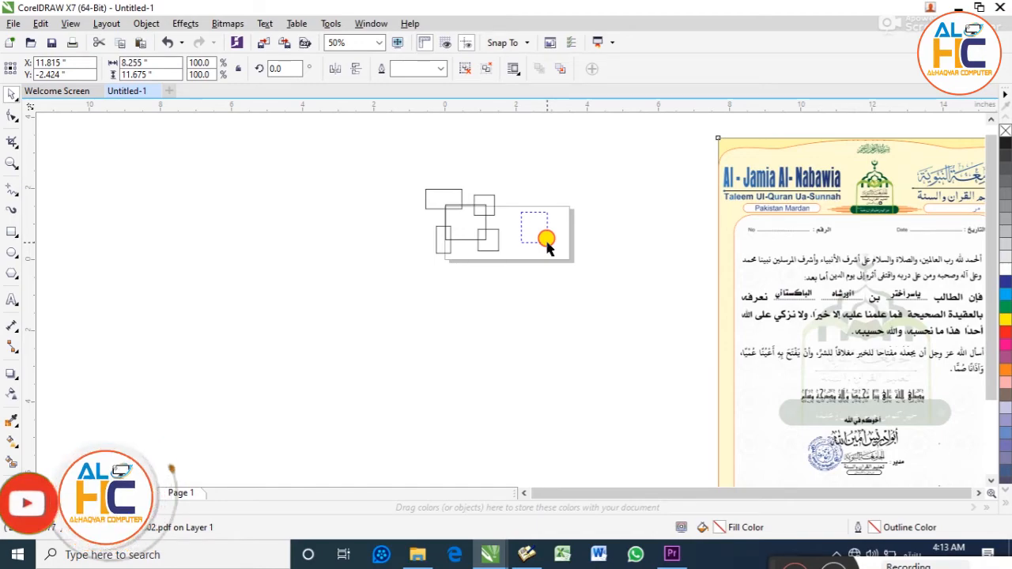
{"action": "left_click_drag", "start_coordinate": [547, 243], "coordinate": [546, 243]}
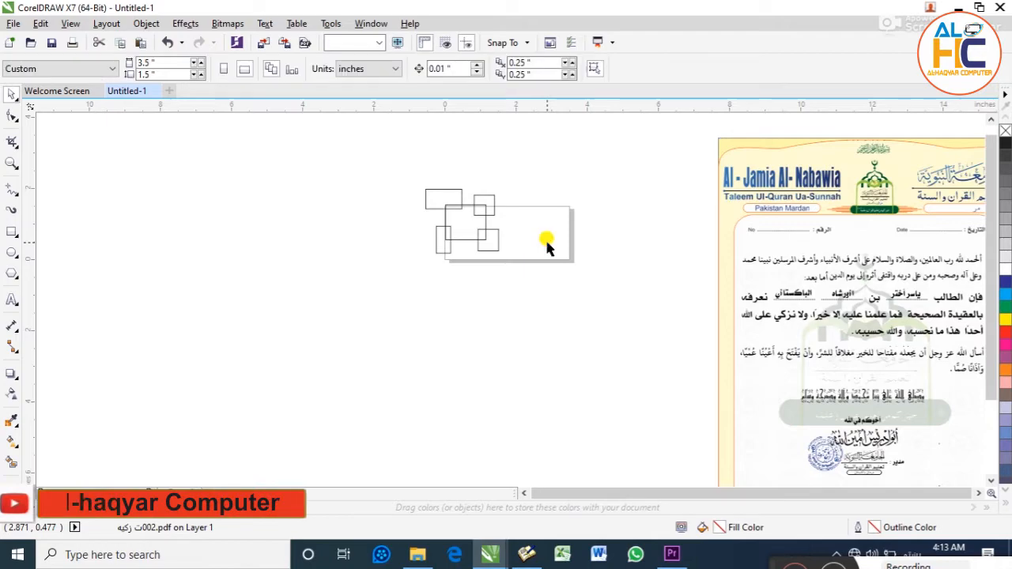
{"action": "left_click", "coordinate": [761, 223]}
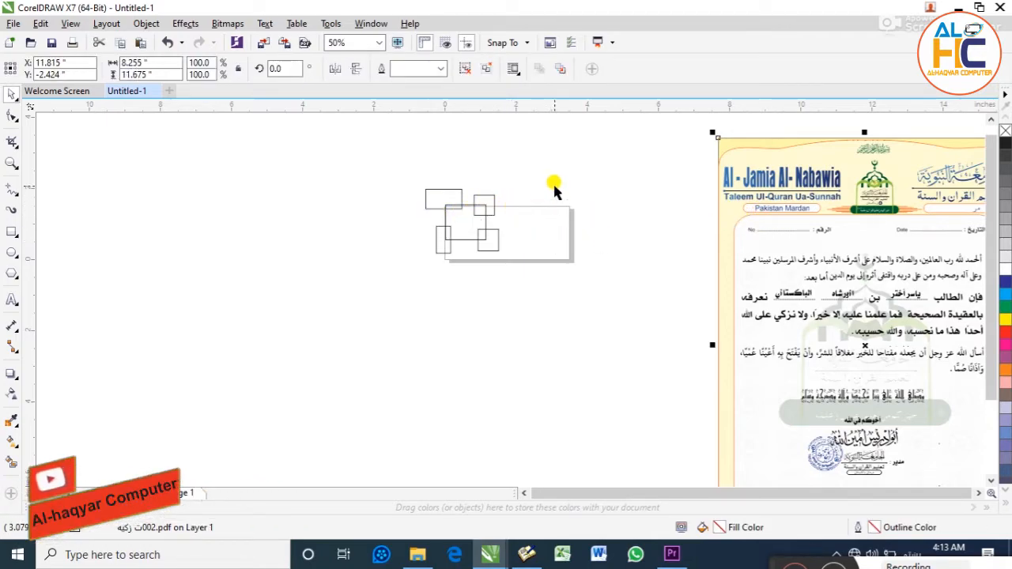
{"action": "left_click", "coordinate": [558, 207]}
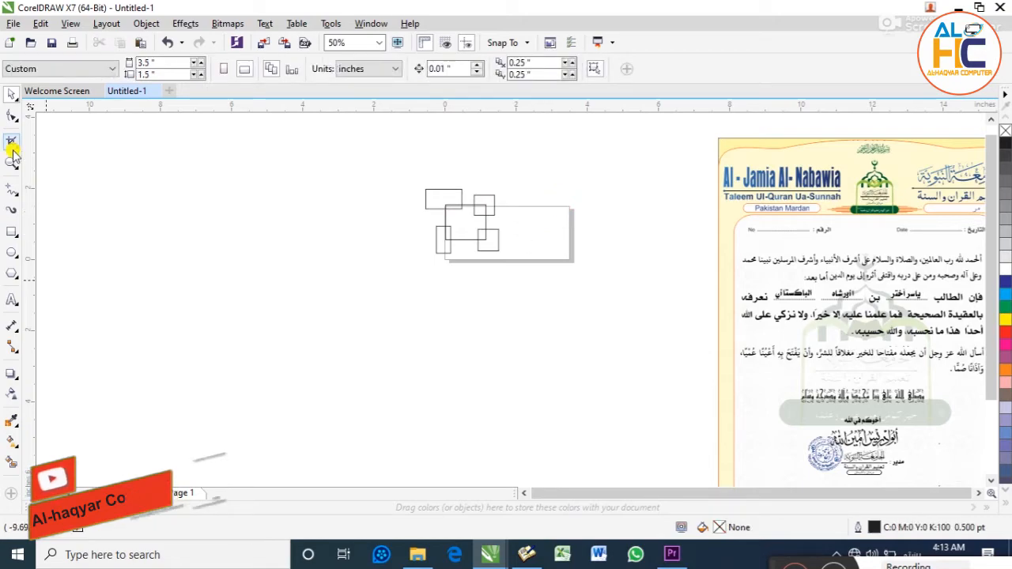
Move the letter sheet closer to the page and shrink it to about 1.8 by 2.54 inches over the page's right part
{"action": "left_click_drag", "start_coordinate": [827, 267], "coordinate": [689, 244]}
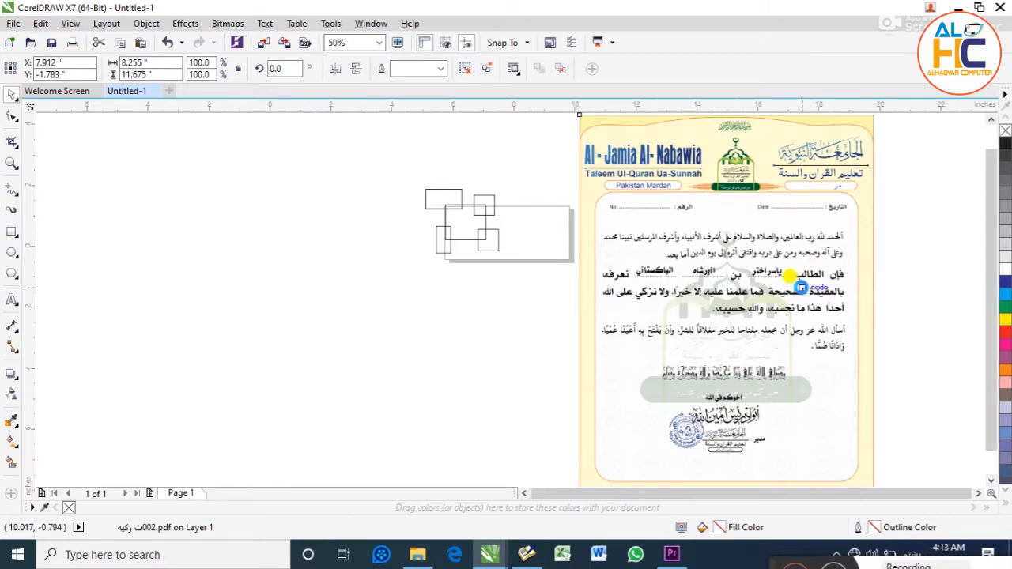
{"action": "key", "text": "shift+F2"}
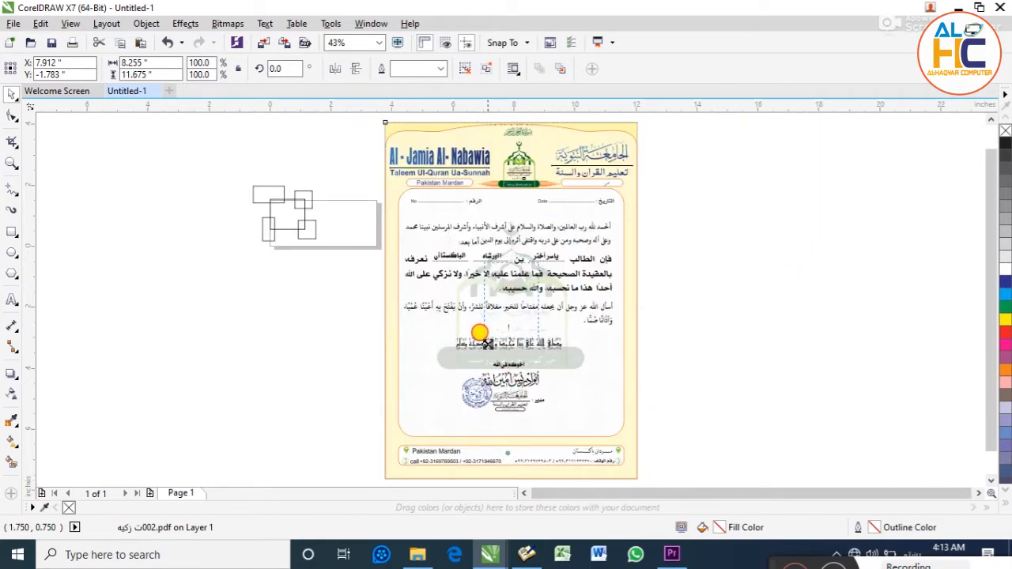
{"action": "left_click_drag", "start_coordinate": [488, 344], "coordinate": [368, 243]}
{"action": "key", "text": "F4"}
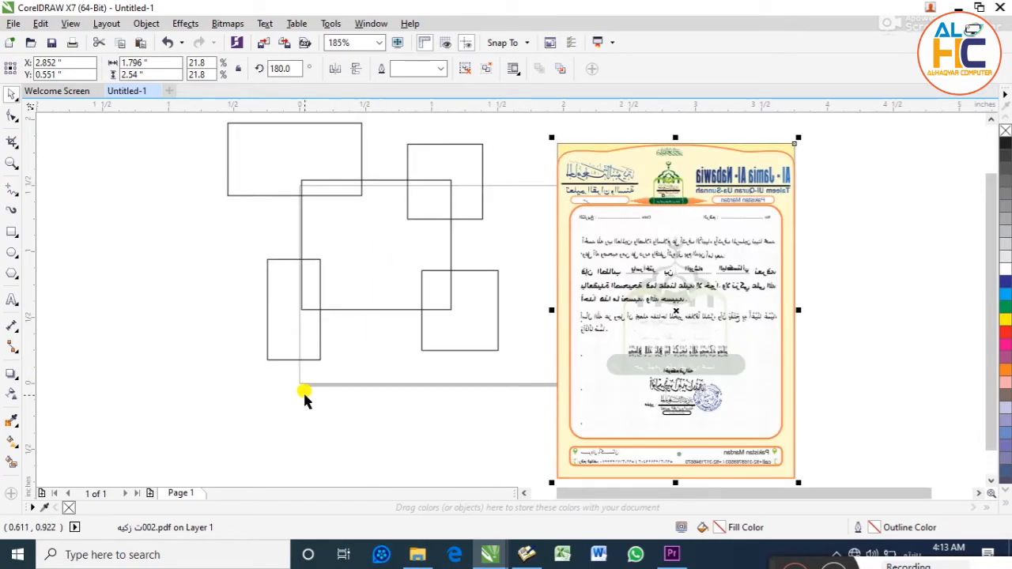
Mirror the resized letter sheet horizontally and deselect it
{"action": "left_click", "coordinate": [287, 439]}
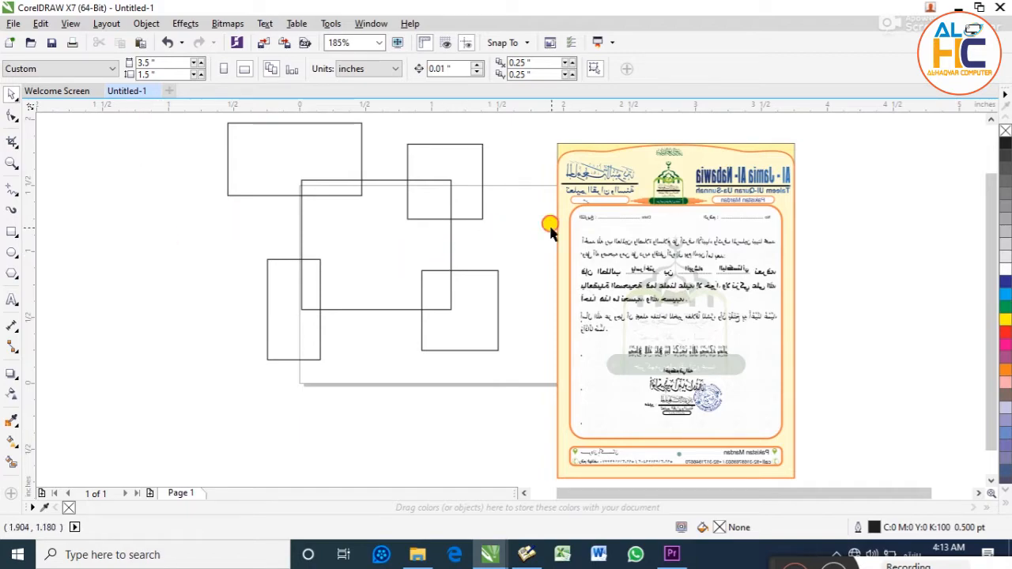
{"action": "left_click", "coordinate": [580, 230]}
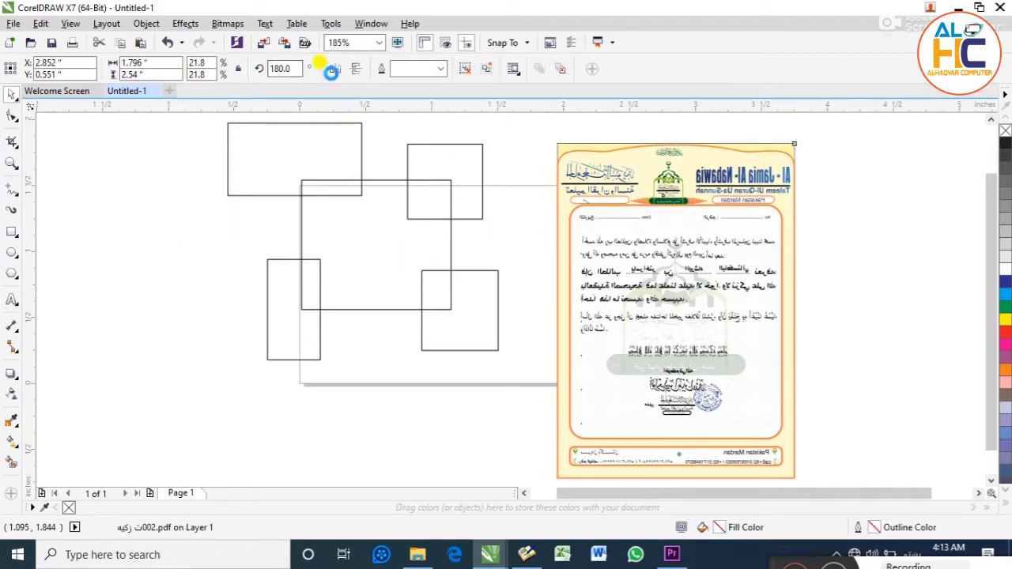
{"action": "left_click", "coordinate": [335, 69]}
{"action": "left_click", "coordinate": [451, 447]}
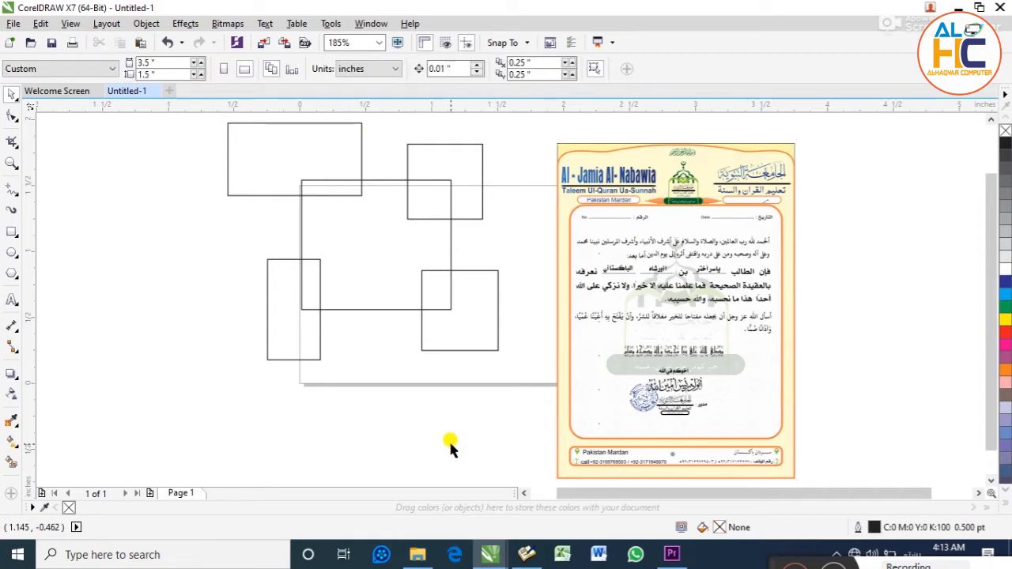
Start another import and open the project folder whose name starts with 003
{"action": "key", "text": "ctrl+i"}
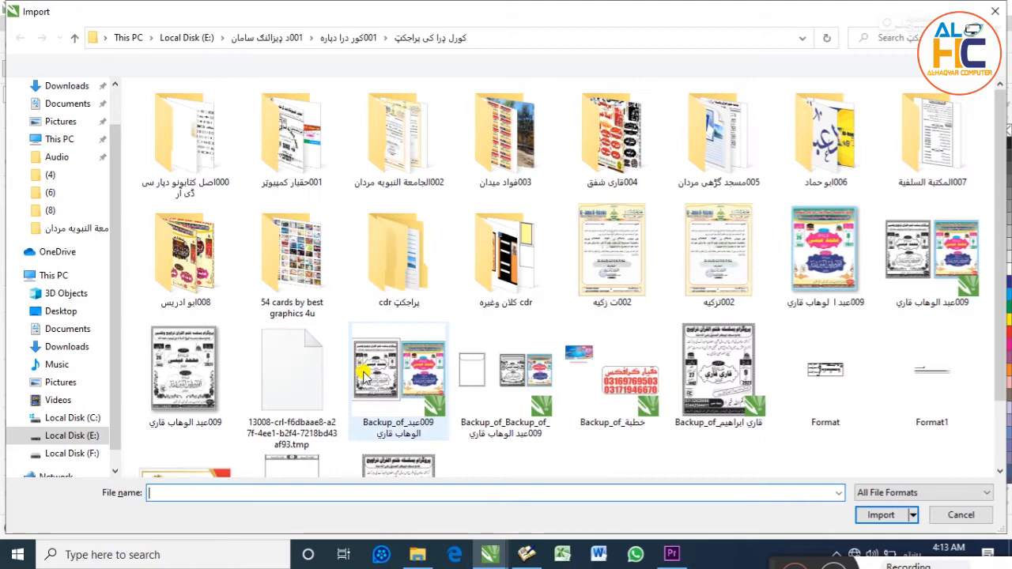
{"action": "scroll", "coordinate": [380, 348], "scroll_direction": "down", "scroll_amount": 1}
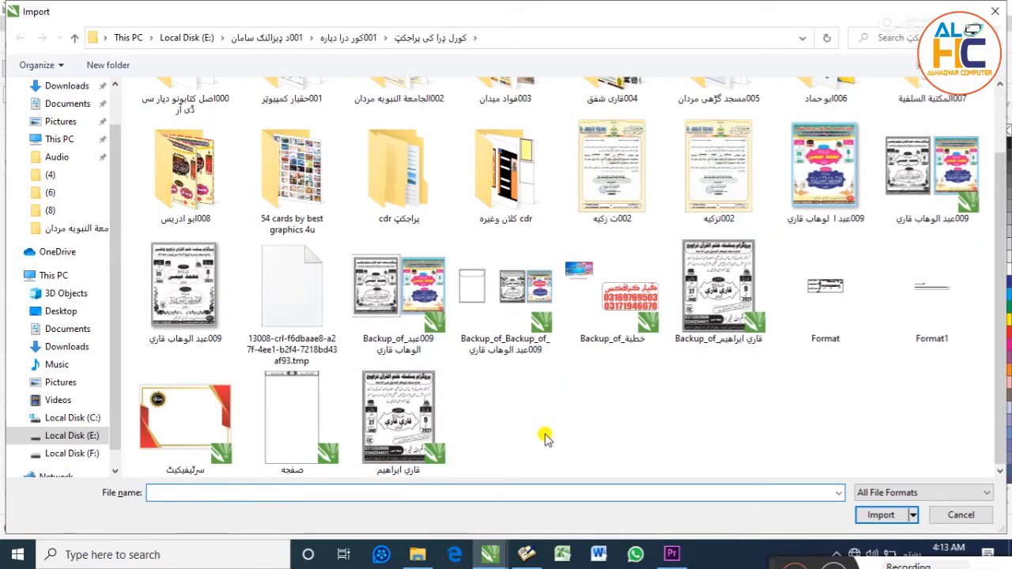
{"action": "scroll", "coordinate": [379, 316], "scroll_direction": "up", "scroll_amount": 1}
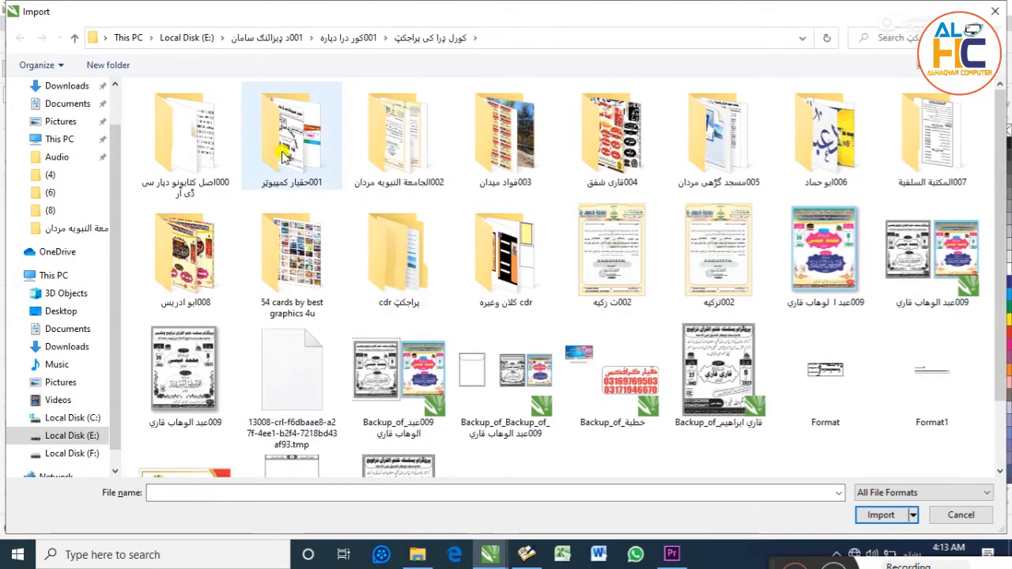
{"action": "left_click", "coordinate": [305, 156]}
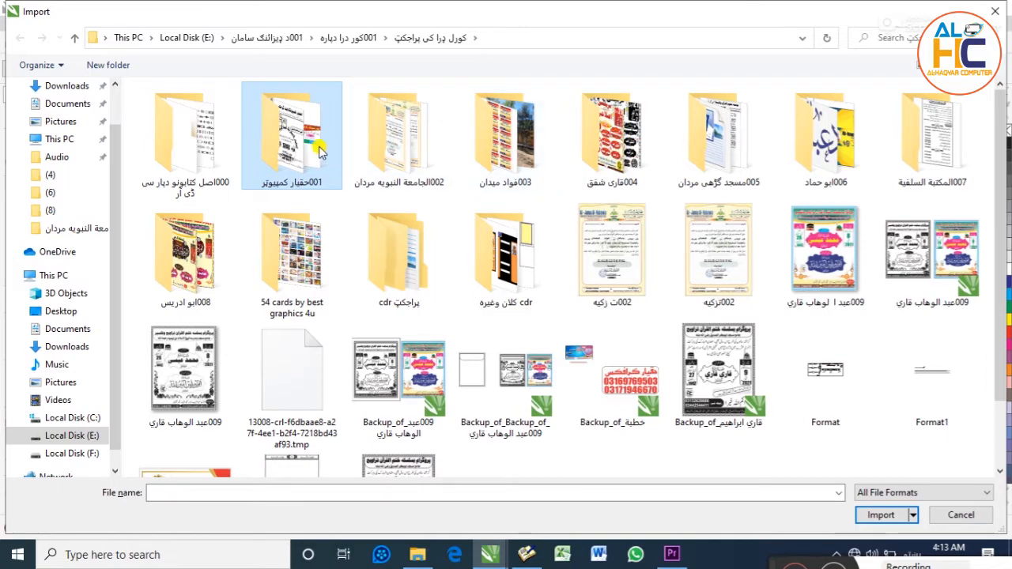
{"action": "left_click", "coordinate": [506, 135]}
{"action": "double_click", "coordinate": [506, 134]}
{"action": "left_click", "coordinate": [506, 133]}
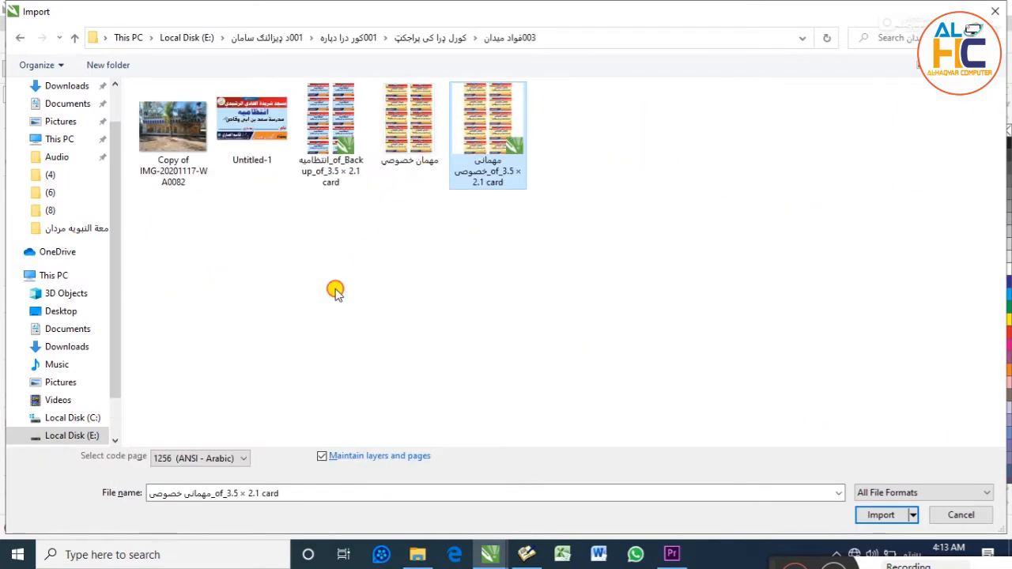
Import the Untitled-1 PDF with text as curves, placing the card about 1.18 by 0.71 inches to the left of the rectangles
{"action": "double_click", "coordinate": [261, 159]}
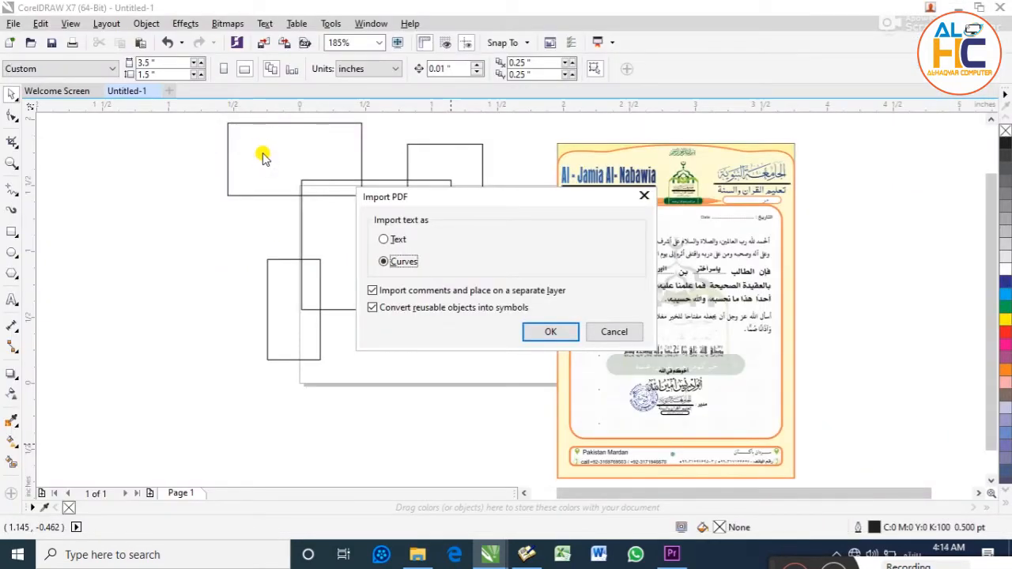
{"action": "left_click", "coordinate": [552, 332]}
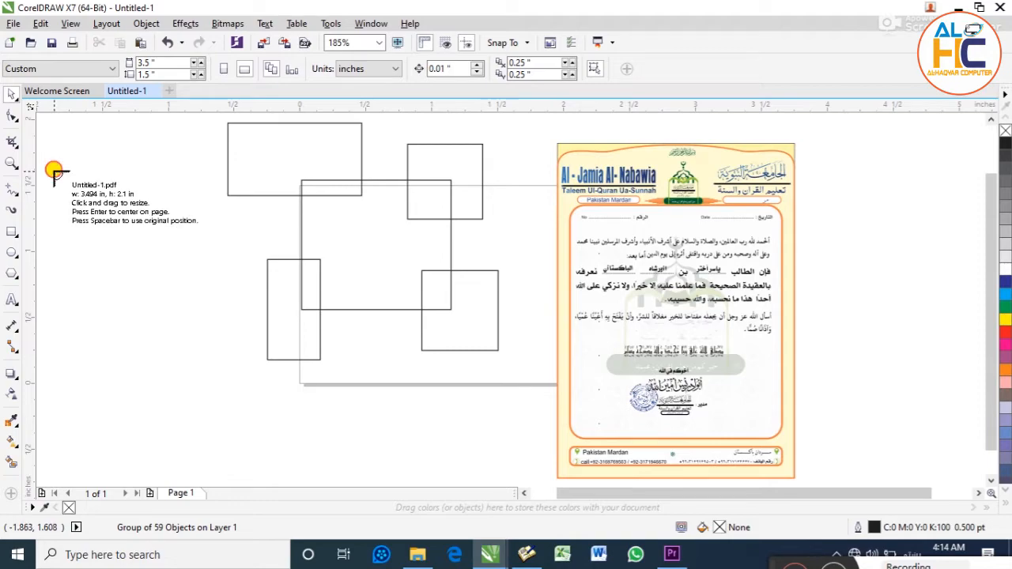
{"action": "left_click_drag", "start_coordinate": [55, 171], "coordinate": [208, 264]}
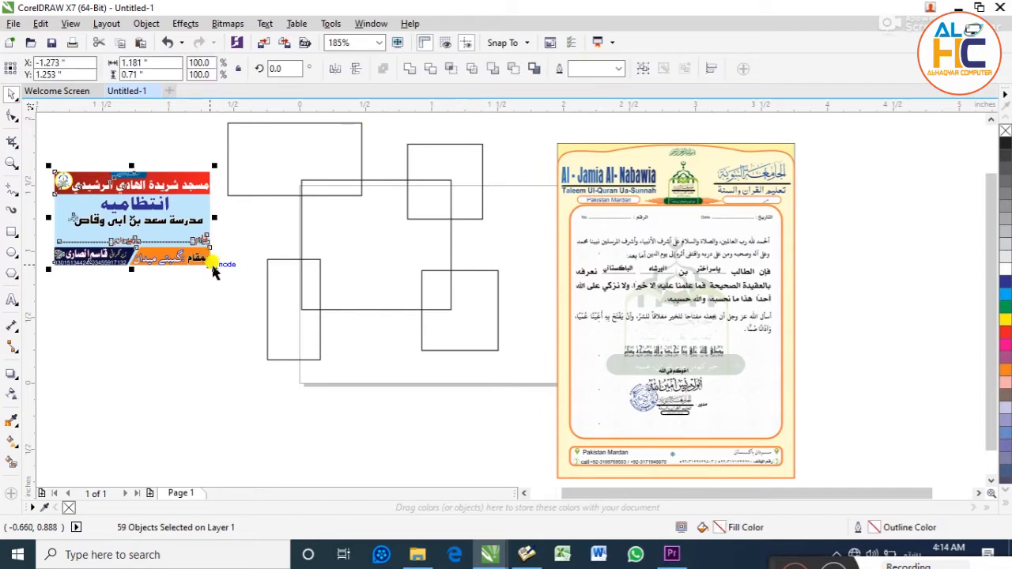
Select all the pieces of the imported card together, move it down beside the lower-left rectangle, and deselect it
{"action": "left_click", "coordinate": [133, 289]}
{"action": "left_click", "coordinate": [133, 204]}
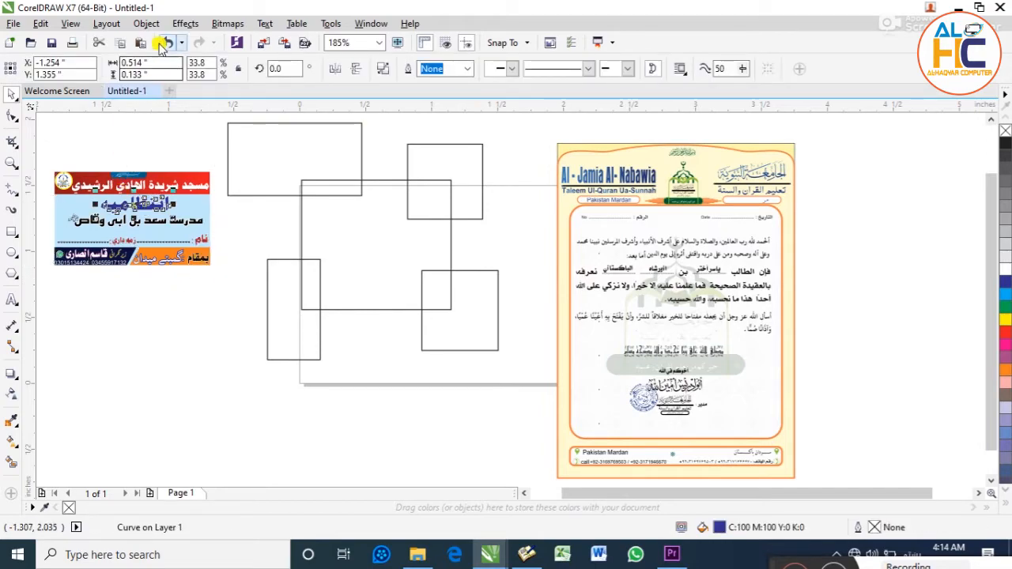
{"action": "left_click_drag", "start_coordinate": [51, 147], "coordinate": [239, 316]}
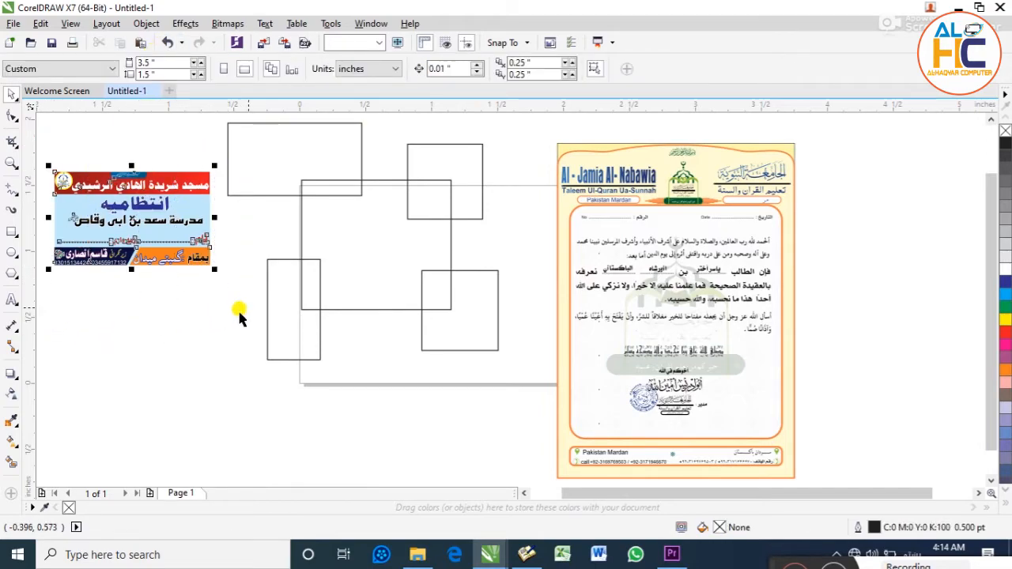
{"action": "left_click", "coordinate": [125, 297]}
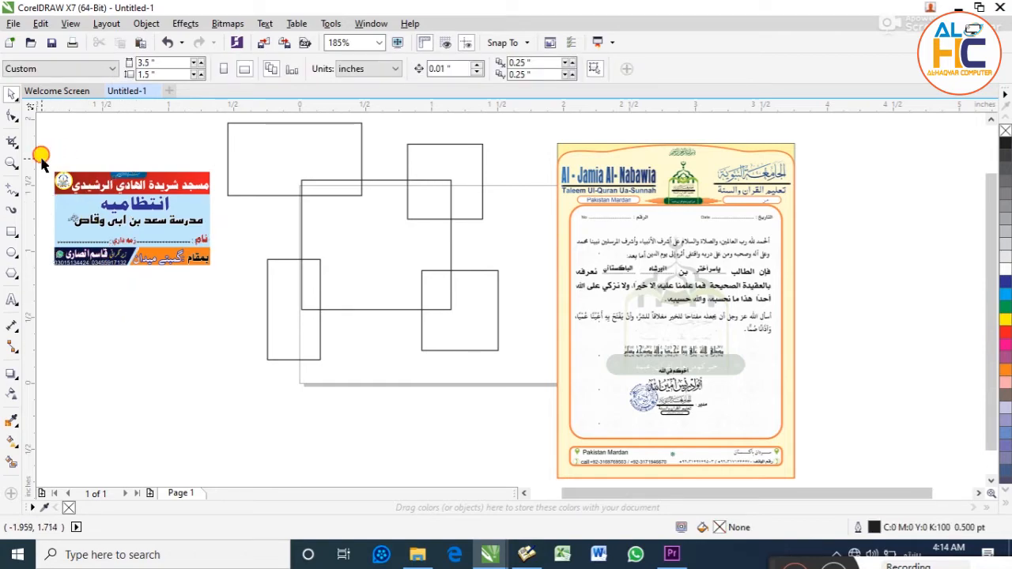
{"action": "left_click_drag", "start_coordinate": [37, 143], "coordinate": [235, 348]}
{"action": "left_click_drag", "start_coordinate": [135, 199], "coordinate": [159, 317]}
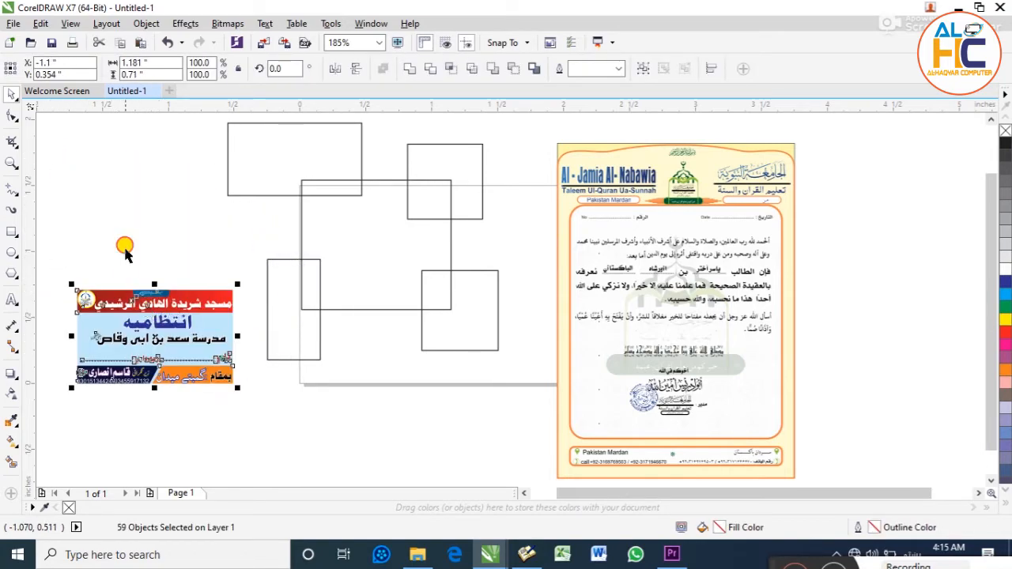
{"action": "left_click", "coordinate": [124, 251]}
Shift the letter sheet slightly up and to the left, reselect it as one object, and deselect it
{"action": "left_click", "coordinate": [667, 192]}
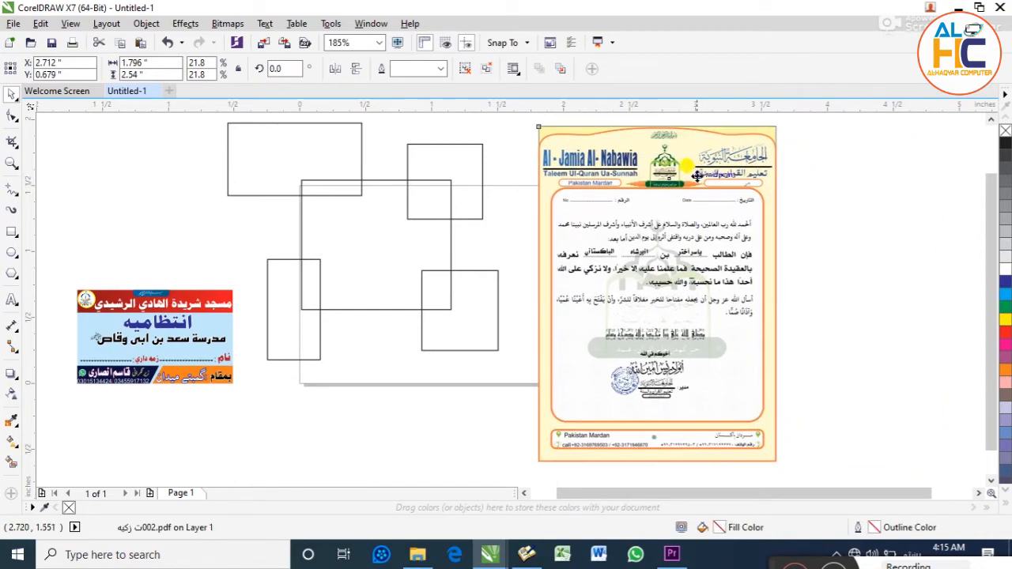
{"action": "left_click", "coordinate": [819, 161]}
{"action": "left_click", "coordinate": [729, 197]}
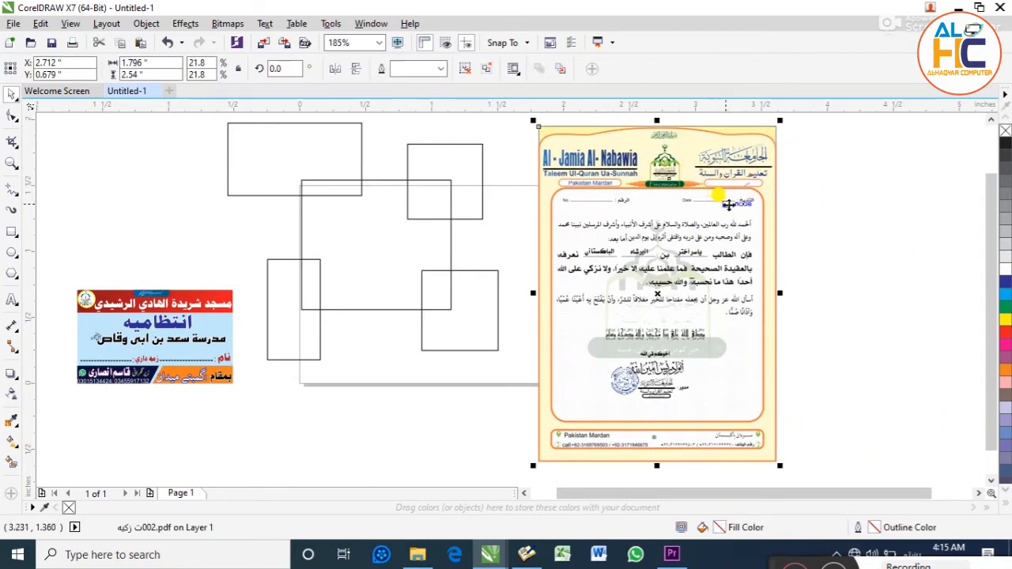
{"action": "left_click", "coordinate": [853, 213]}
Pull the imported card's logo, header pieces and blue background apart from one another and deselect them
{"action": "left_click", "coordinate": [204, 332]}
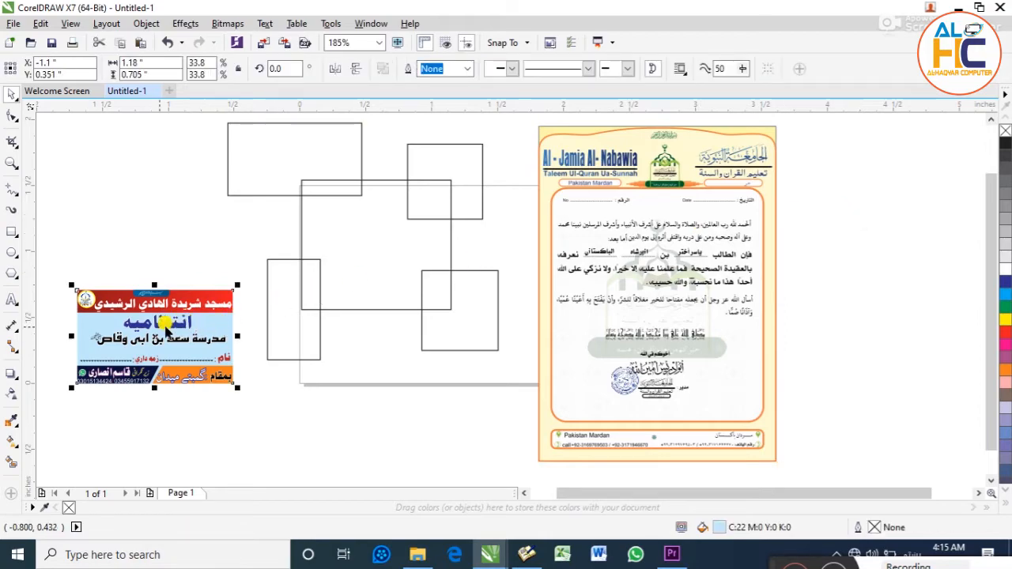
{"action": "scroll", "coordinate": [91, 313], "scroll_direction": "up", "scroll_amount": 4}
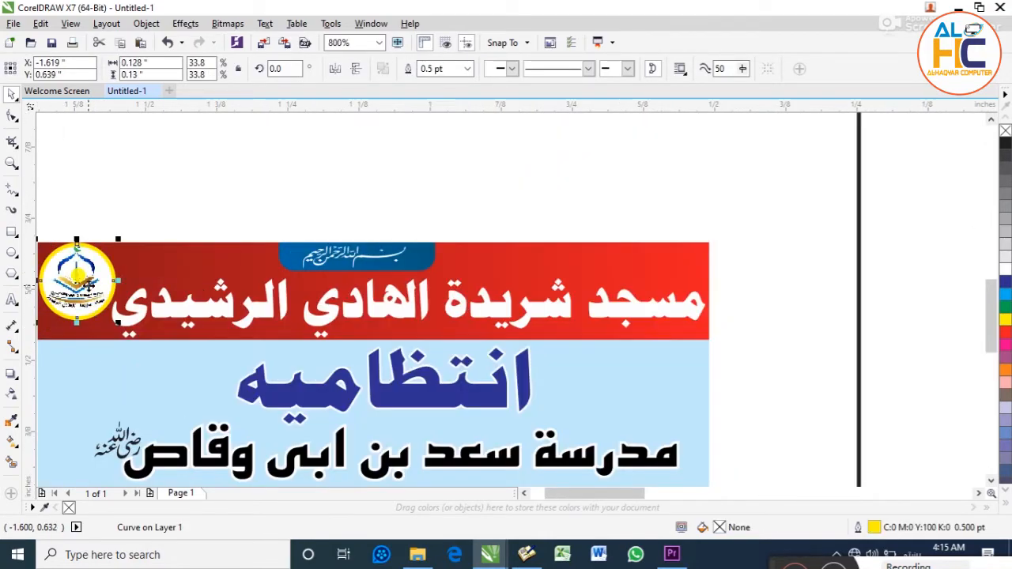
{"action": "left_click_drag", "start_coordinate": [99, 271], "coordinate": [116, 242]}
{"action": "left_click_drag", "start_coordinate": [115, 242], "coordinate": [77, 301]}
{"action": "left_click_drag", "start_coordinate": [181, 327], "coordinate": [196, 268]}
{"action": "left_click_drag", "start_coordinate": [344, 265], "coordinate": [359, 237]}
{"action": "left_click_drag", "start_coordinate": [340, 404], "coordinate": [291, 380]}
{"action": "left_click", "coordinate": [477, 215]}
{"action": "scroll", "coordinate": [477, 214], "scroll_direction": "down", "scroll_amount": 4}
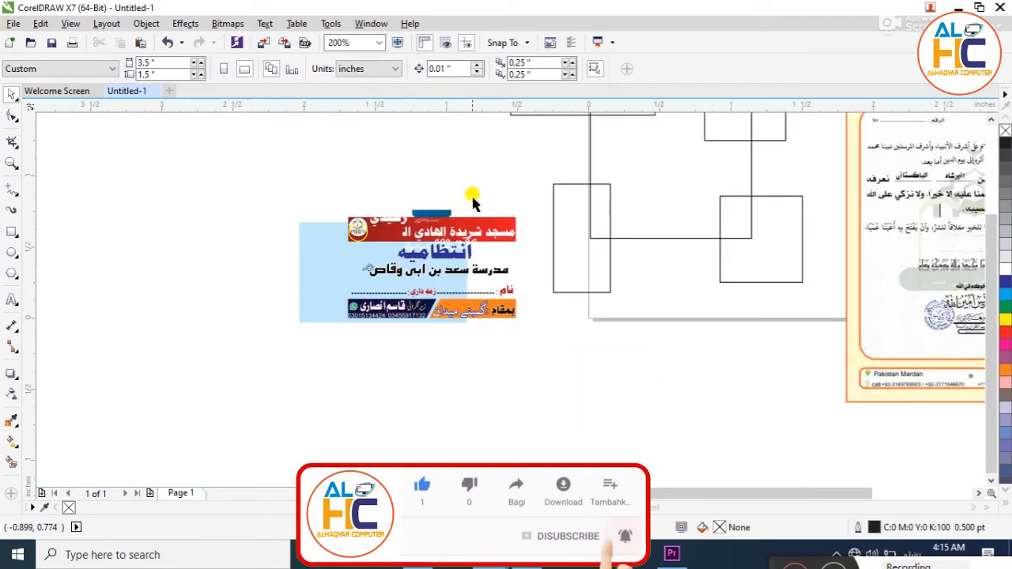
Delete every object in the drawing
{"action": "key", "text": "ctrl+a"}
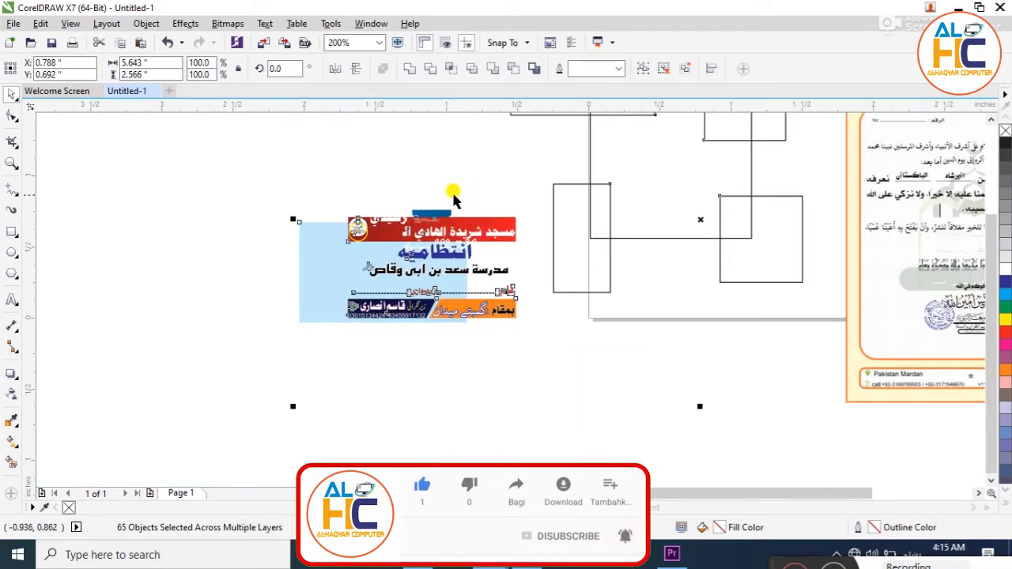
{"action": "key", "text": "Delete"}
Examine the file export commands, including the Export For options, while the page is empty
{"action": "left_click", "coordinate": [14, 23]}
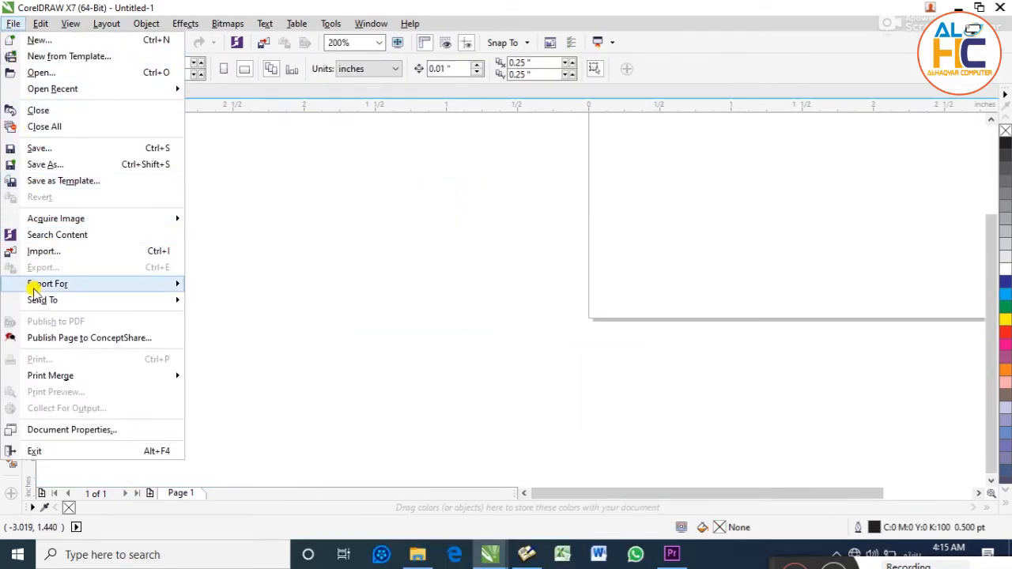
{"action": "mouse_move", "coordinate": [774, 561]}
{"action": "left_mouse_down"}
{"action": "mouse_move", "coordinate": [748, 488]}
{"action": "mouse_move", "coordinate": [786, 557]}
{"action": "left_mouse_up"}
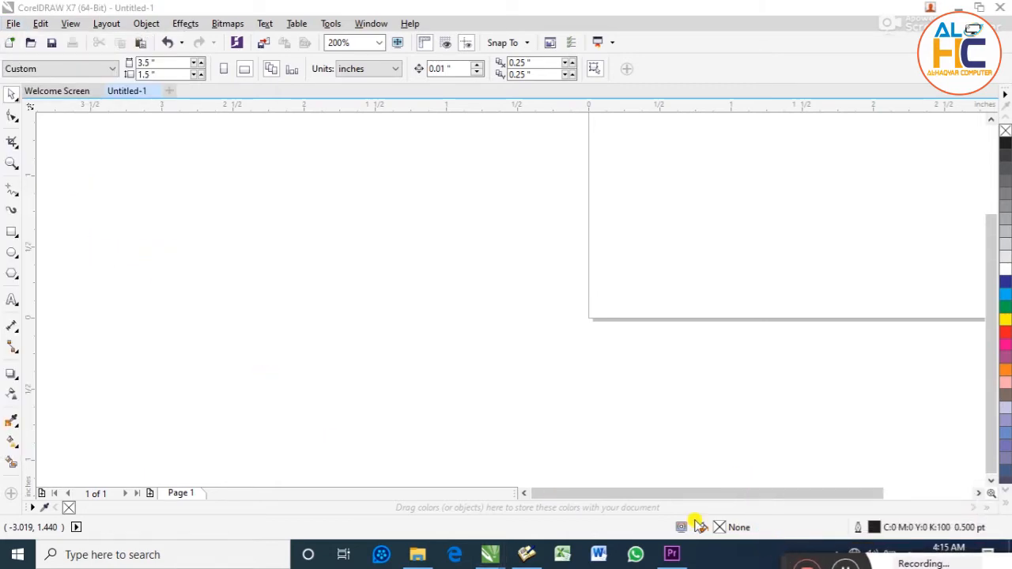
{"action": "left_click", "coordinate": [13, 26]}
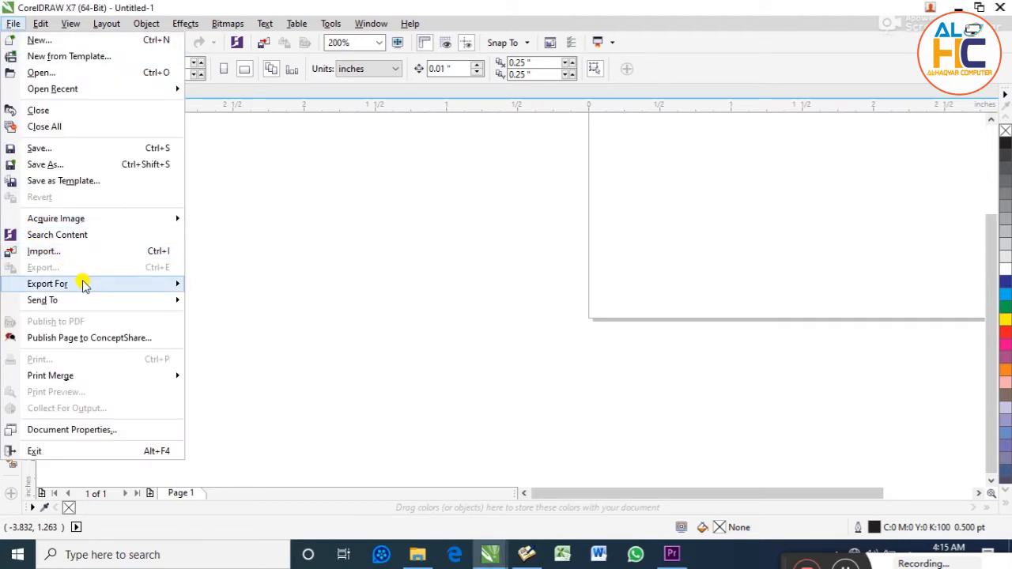
{"action": "mouse_move", "coordinate": [90, 281]}
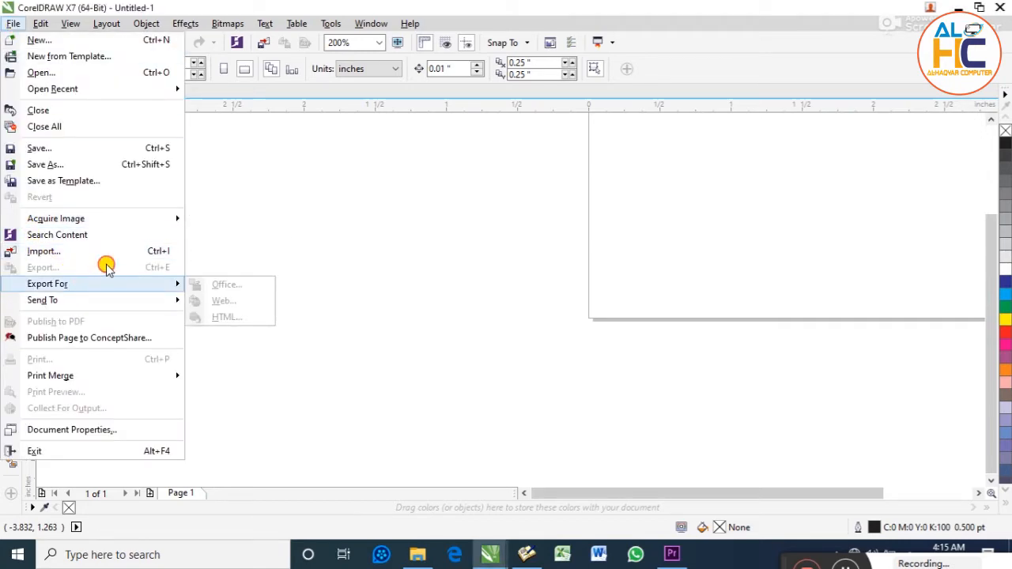
{"action": "left_click", "coordinate": [318, 199]}
{"action": "scroll", "coordinate": [318, 200], "scroll_direction": "down", "scroll_amount": 3}
{"action": "left_click_drag", "start_coordinate": [571, 133], "coordinate": [598, 248]}
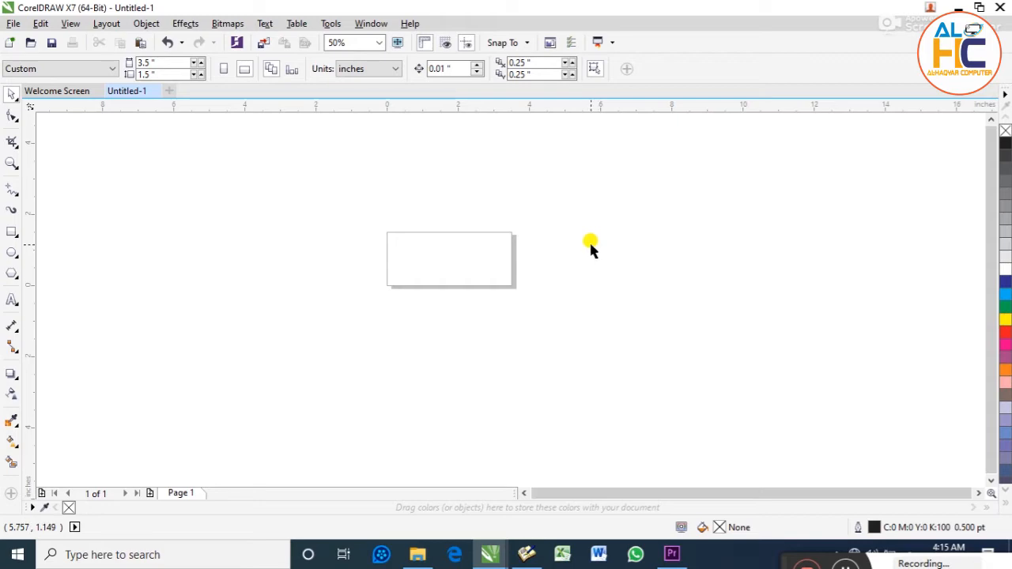
{"action": "left_click_drag", "start_coordinate": [295, 183], "coordinate": [638, 371]}
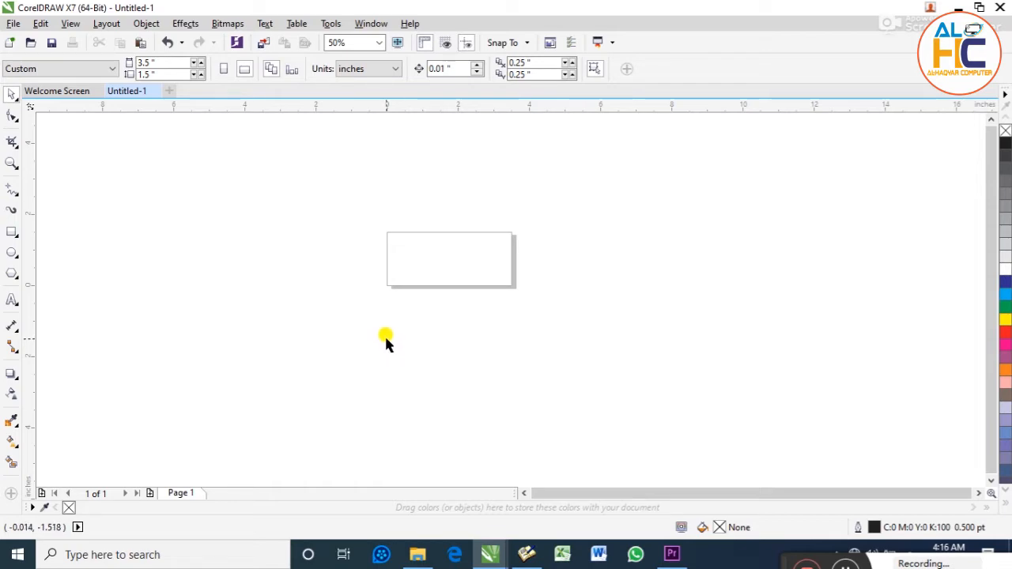
{"action": "left_click", "coordinate": [14, 23]}
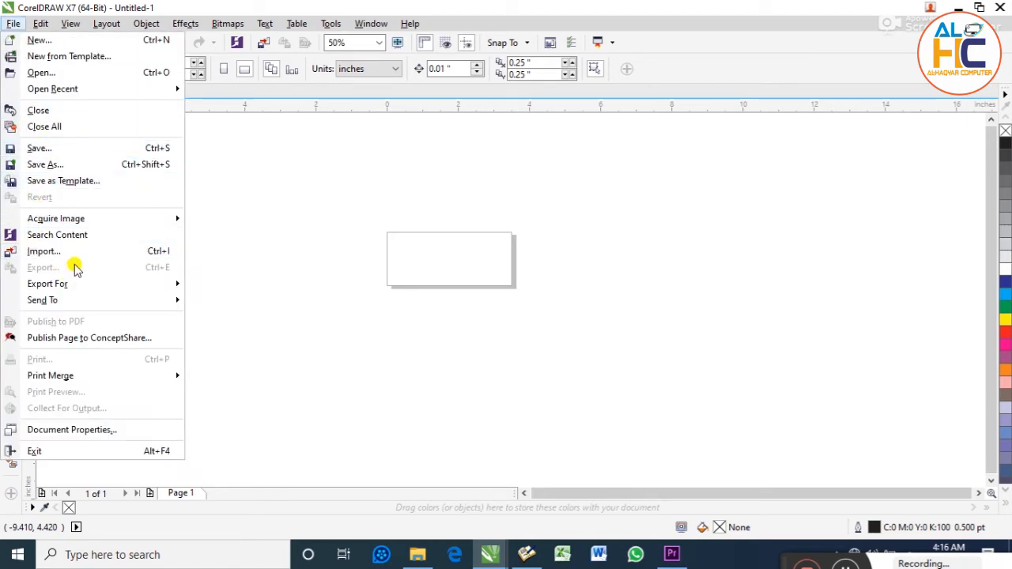
{"action": "left_click", "coordinate": [335, 223]}
Draw a rectangle about 3.77 by 1.19 inches and a smaller one about 0.75 by 0.59 inches in its lower-left corner
{"action": "left_click", "coordinate": [14, 232]}
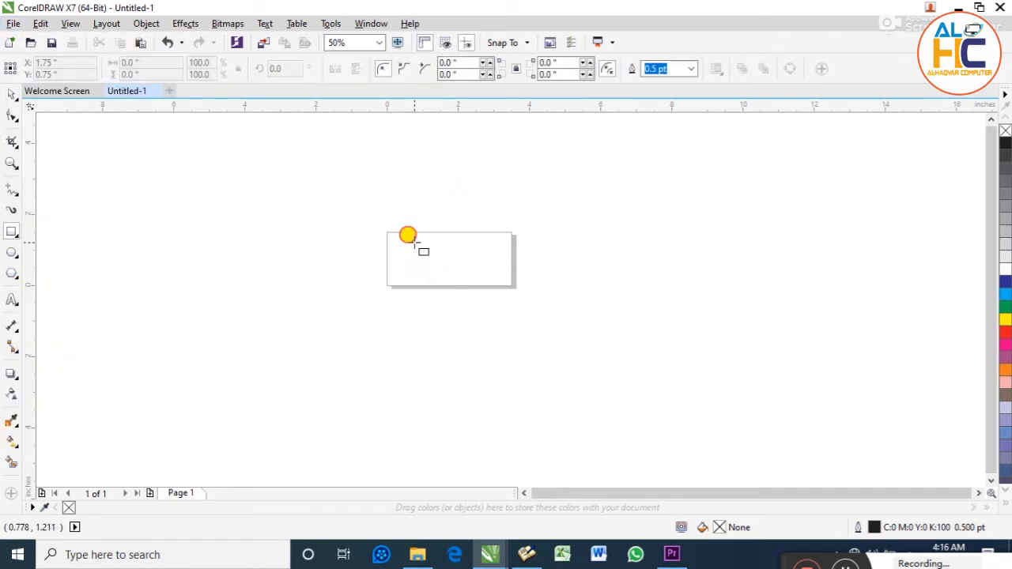
{"action": "left_click_drag", "start_coordinate": [413, 242], "coordinate": [550, 285]}
{"action": "left_click_drag", "start_coordinate": [439, 284], "coordinate": [412, 262]}
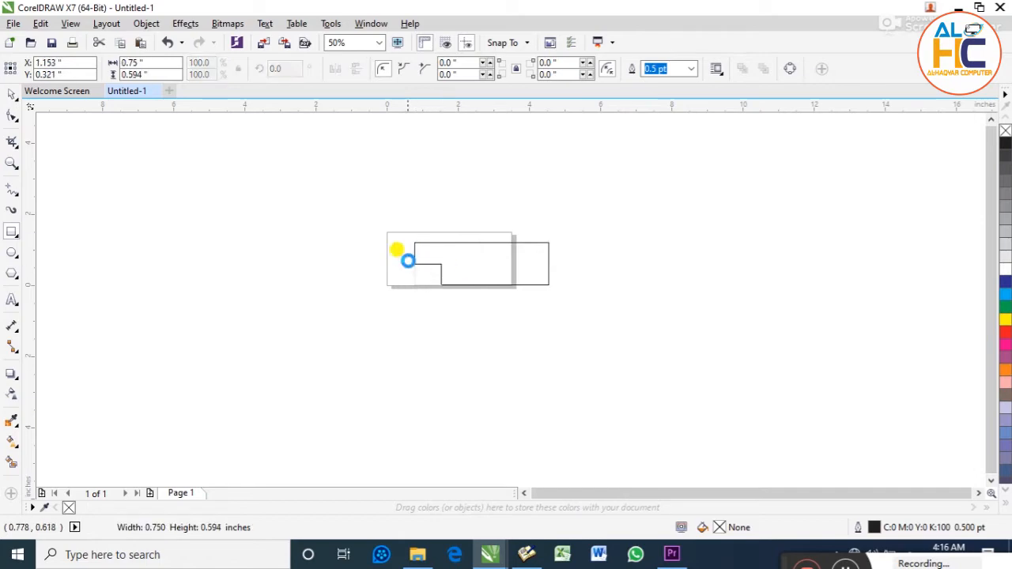
Fill the large rectangle with cyan and the small one with yellow, and deselect
{"action": "left_click", "coordinate": [11, 93]}
{"action": "left_click", "coordinate": [501, 246]}
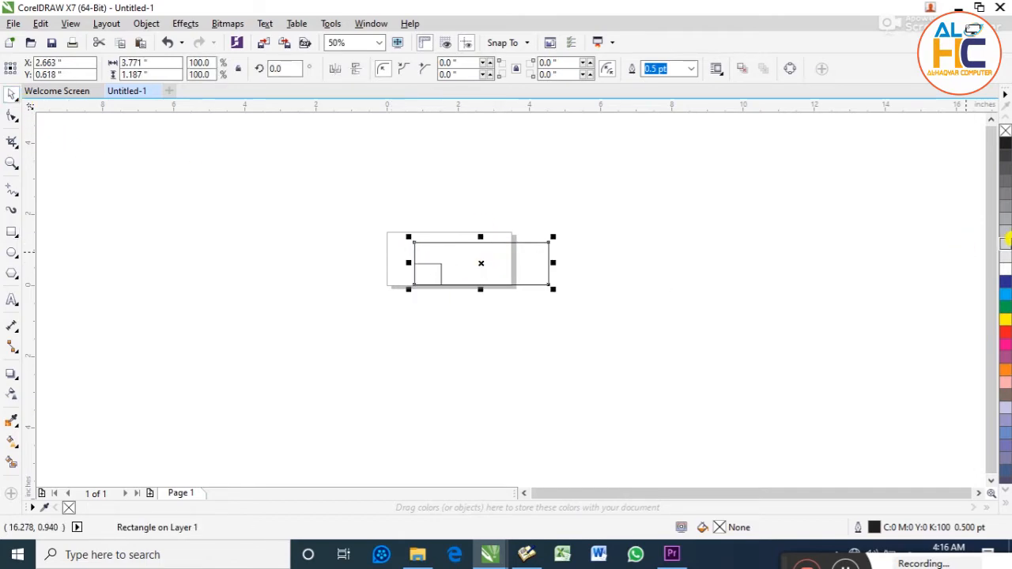
{"action": "left_click", "coordinate": [1005, 294]}
{"action": "left_click", "coordinate": [440, 273]}
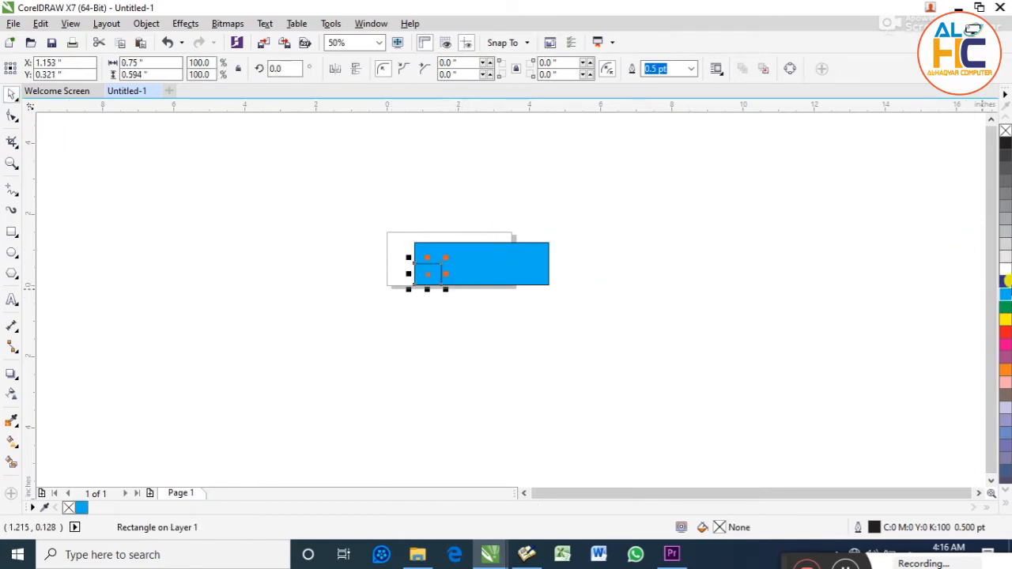
{"action": "left_click", "coordinate": [1005, 319]}
{"action": "left_click", "coordinate": [582, 218]}
Copy the small yellow rectangle about 1.13 inches to the right along the lower edge and repeat the copy twice
{"action": "key", "text": "F4"}
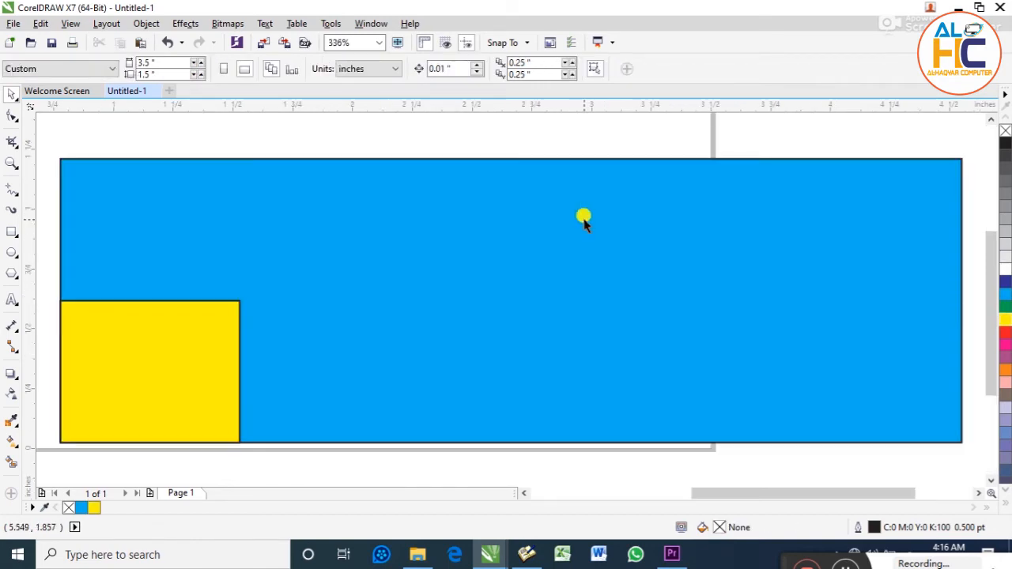
{"action": "left_click", "coordinate": [126, 357]}
{"action": "left_click_drag", "start_coordinate": [126, 357], "coordinate": [399, 230]}
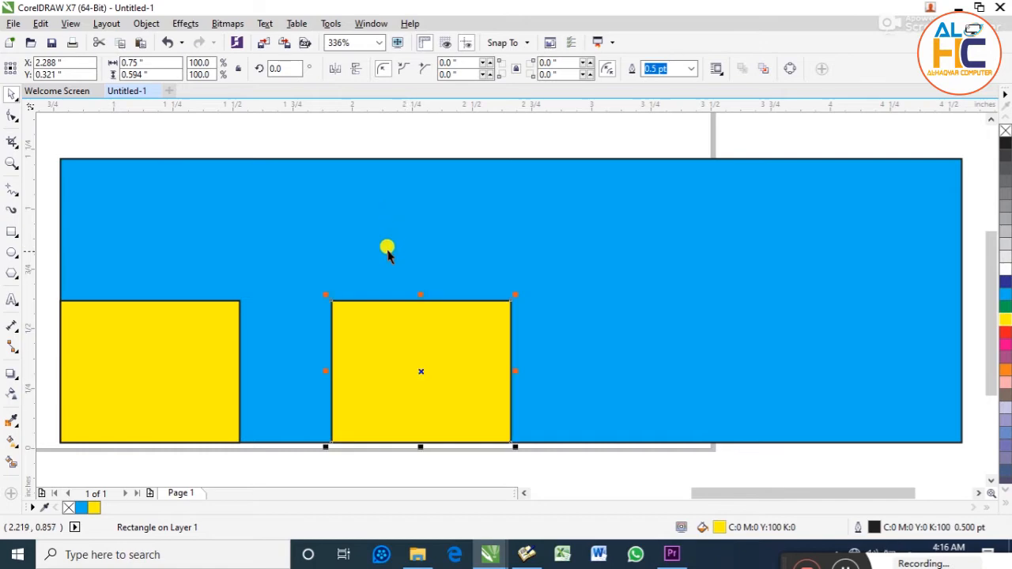
{"action": "key", "text": "ctrl+r"}
{"action": "key", "text": "ctrl+r"}
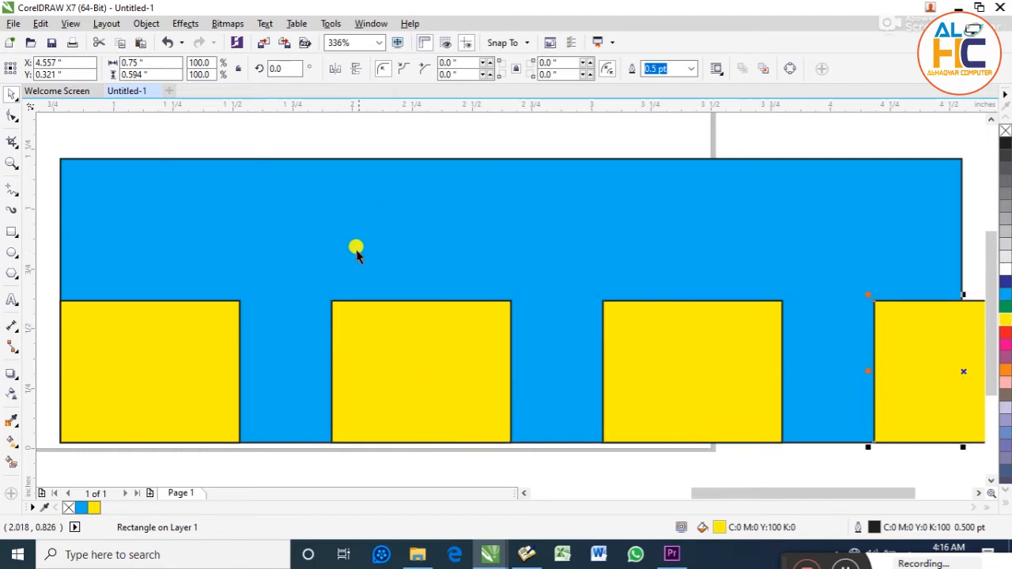
Place three evenly spaced copies of the yellow rectangle along the blue rectangle's upper edge, and deselect
{"action": "left_click_drag", "start_coordinate": [878, 348], "coordinate": [492, 244]}
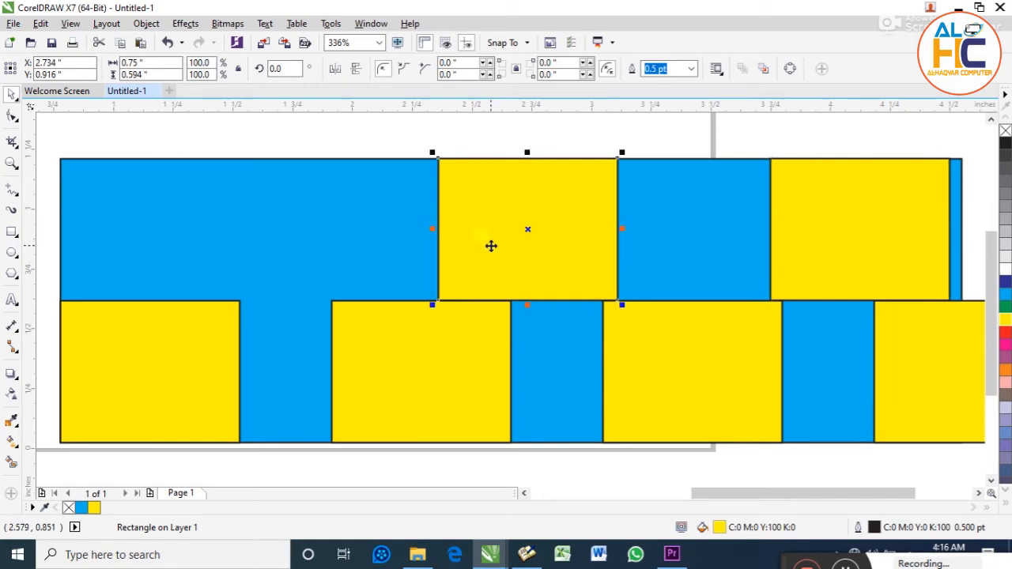
{"action": "key", "text": "ctrl+r"}
{"action": "left_click", "coordinate": [367, 131]}
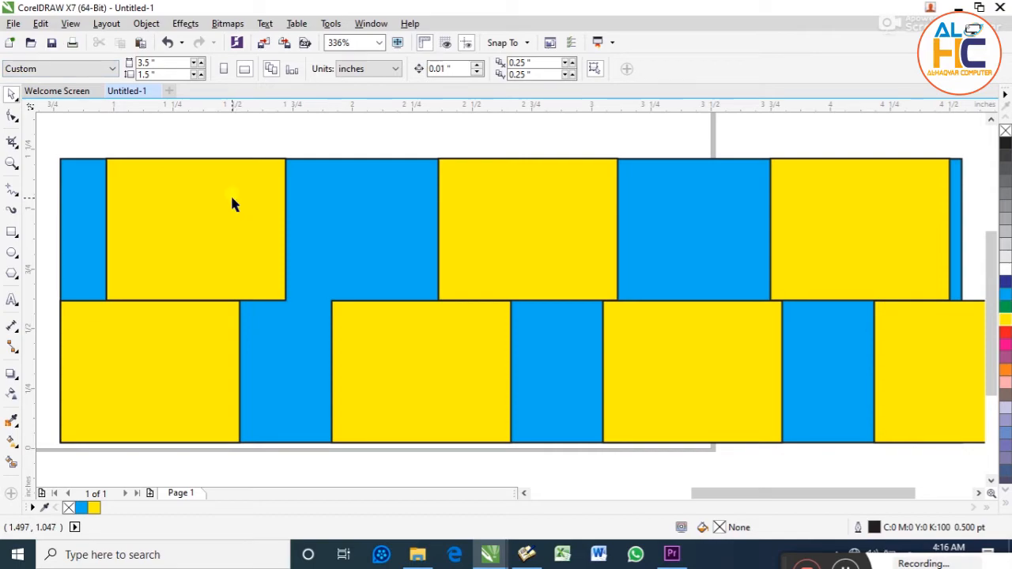
Start exporting the drawing and choose JPG - JPEG Bitmaps as the file type
{"action": "left_click", "coordinate": [13, 23]}
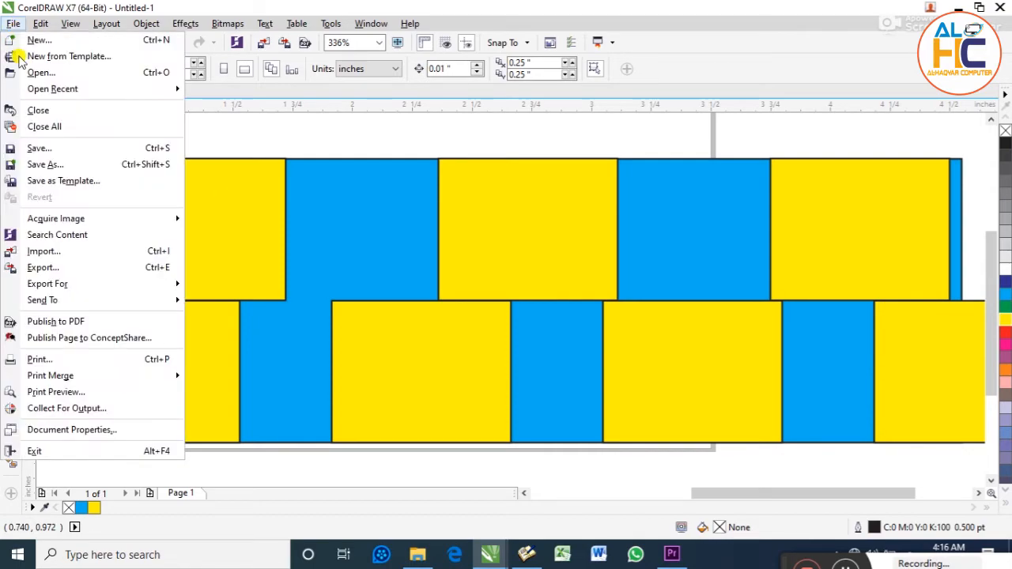
{"action": "left_click", "coordinate": [84, 268]}
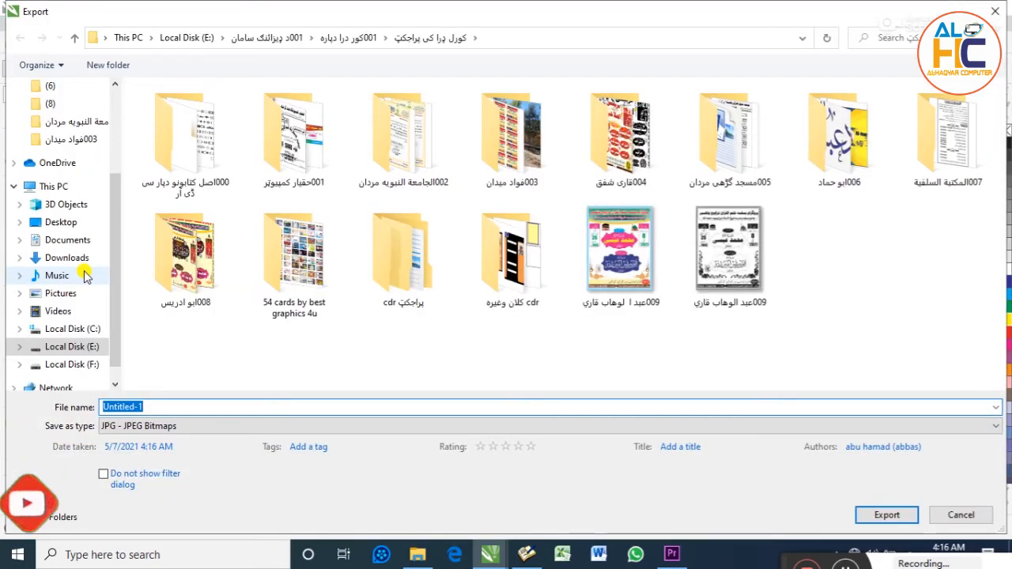
{"action": "left_click", "coordinate": [401, 351]}
{"action": "left_click", "coordinate": [170, 426]}
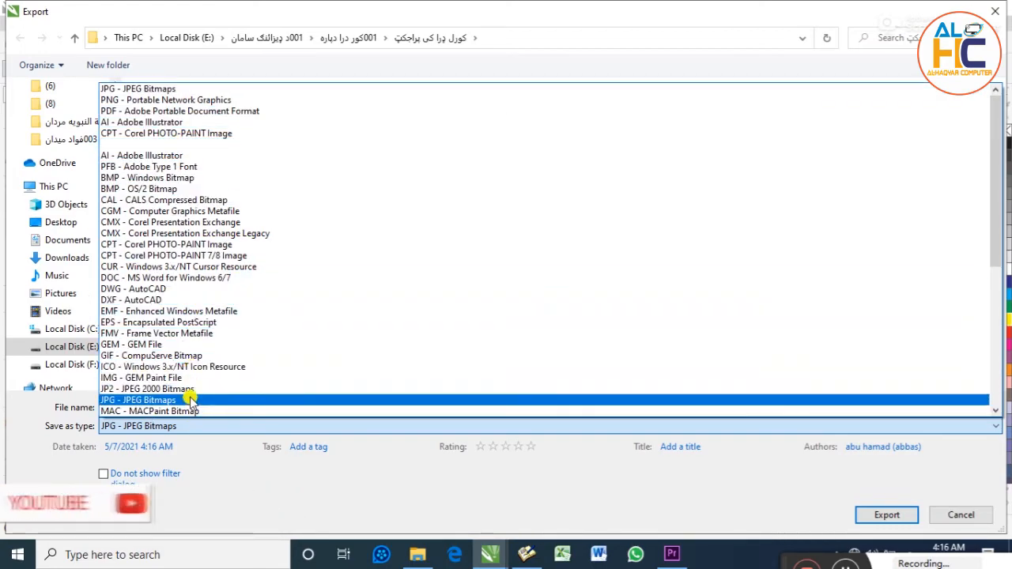
{"action": "left_click", "coordinate": [188, 89]}
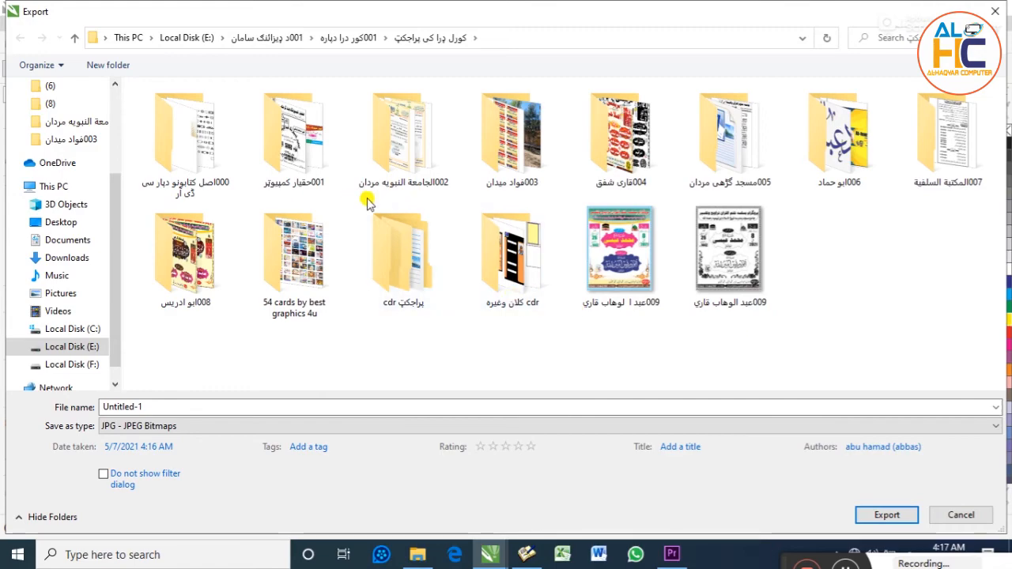
{"action": "double_click", "coordinate": [200, 113]}
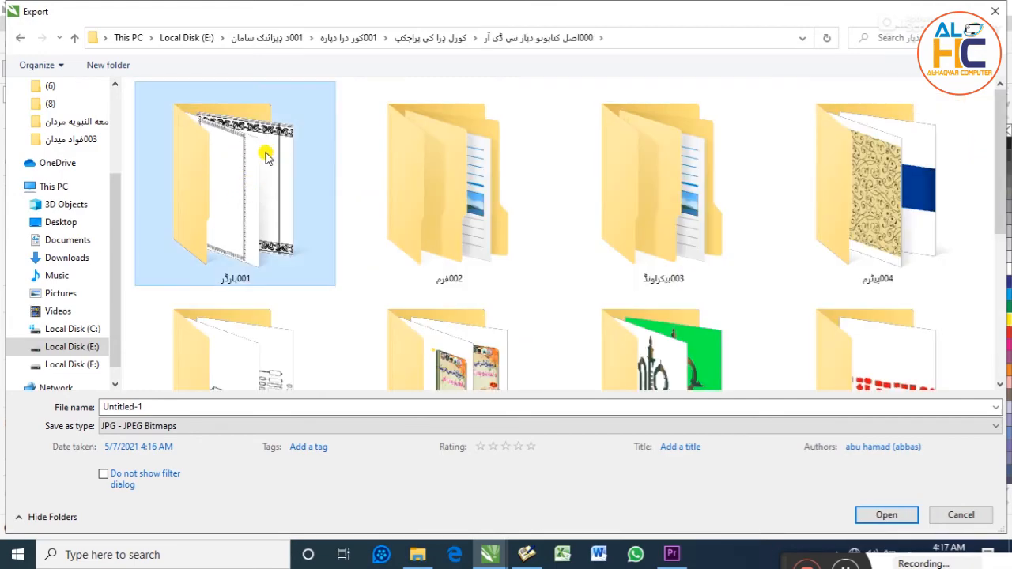
{"action": "scroll", "coordinate": [263, 163], "scroll_direction": "down", "scroll_amount": 4}
{"action": "key", "text": "BackSpace"}
Open the project folder whose name starts with 001 and export the drawing there as Untitled-1
{"action": "double_click", "coordinate": [308, 148]}
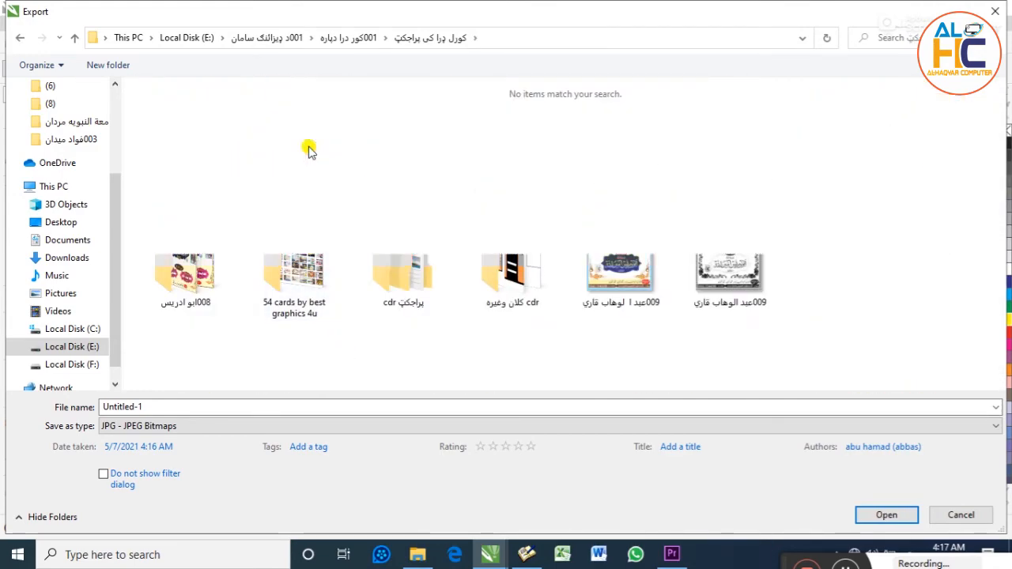
{"action": "left_click", "coordinate": [882, 515]}
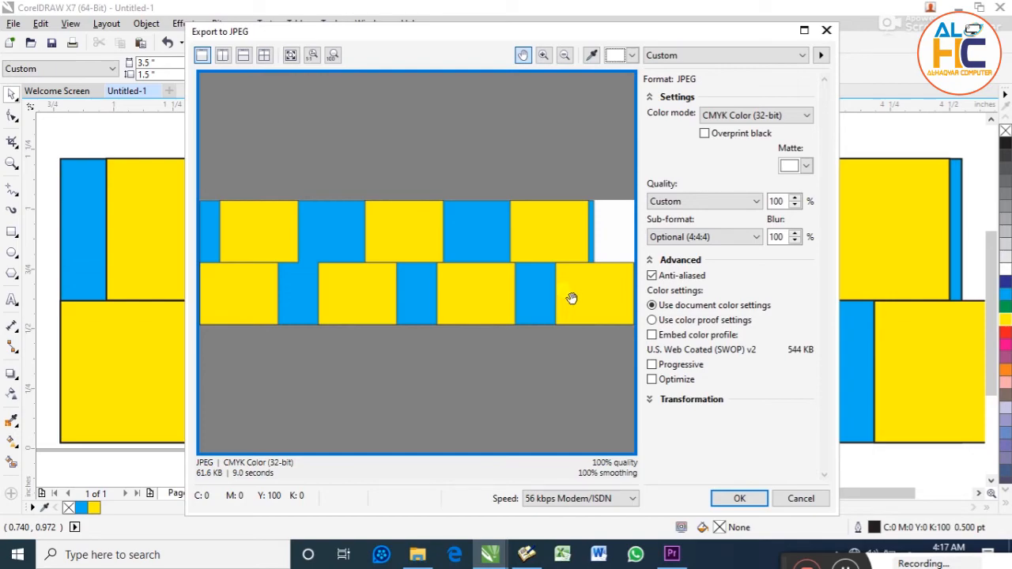
Apply the High quality JPEG preset to the export and set its quality level to High
{"action": "left_click", "coordinate": [680, 55]}
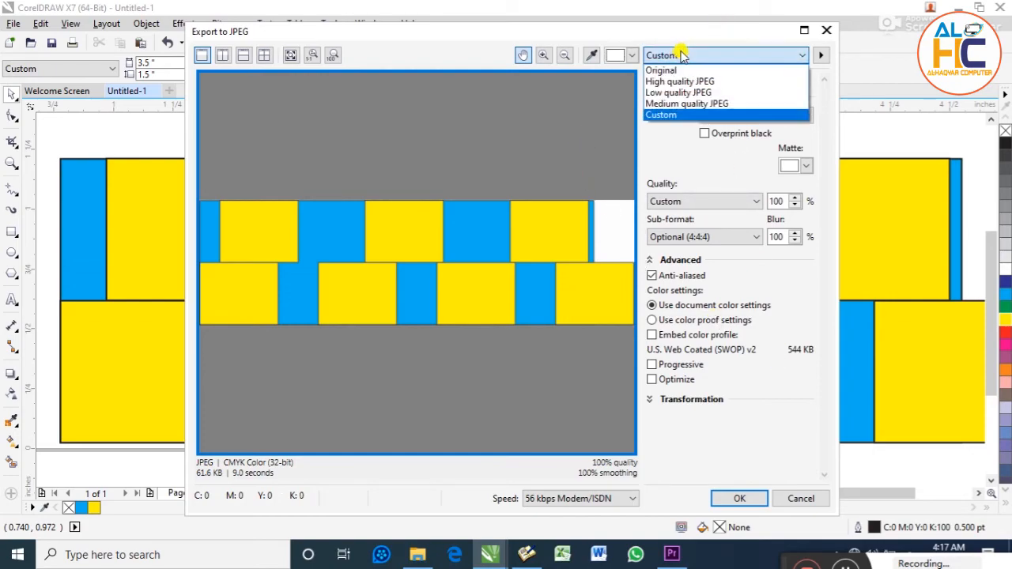
{"action": "left_click", "coordinate": [707, 81]}
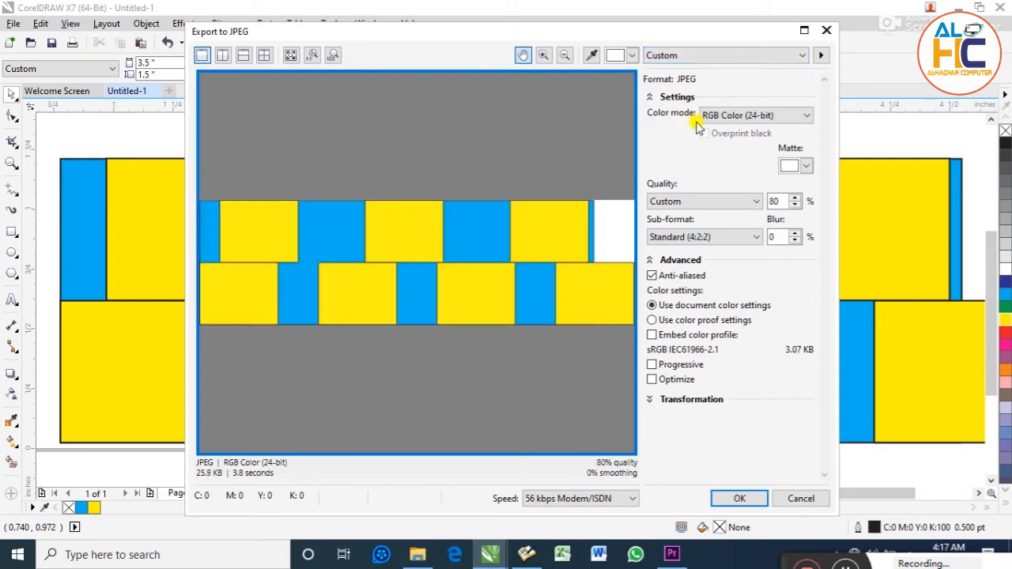
{"action": "left_click", "coordinate": [752, 201]}
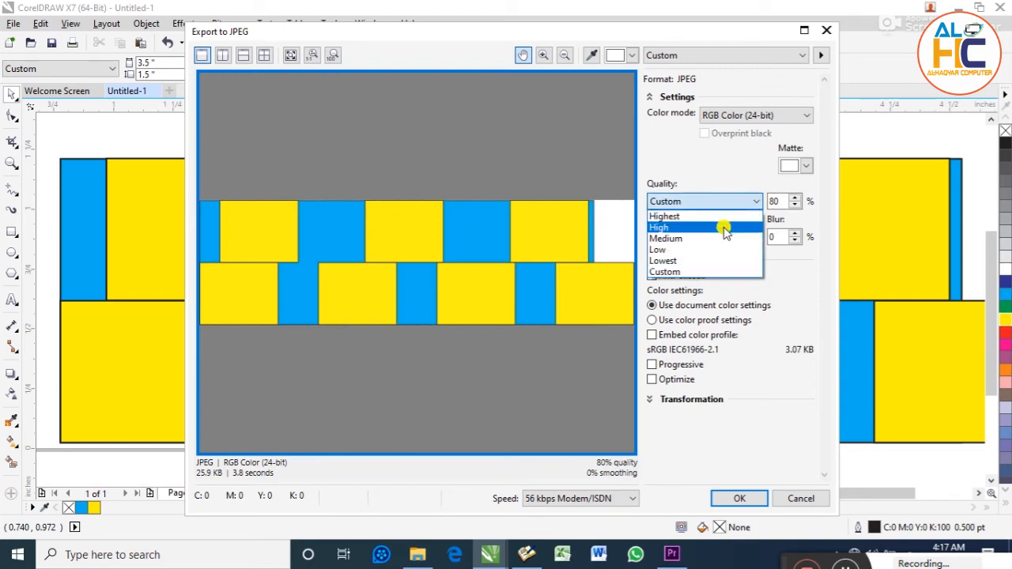
{"action": "left_click", "coordinate": [725, 228]}
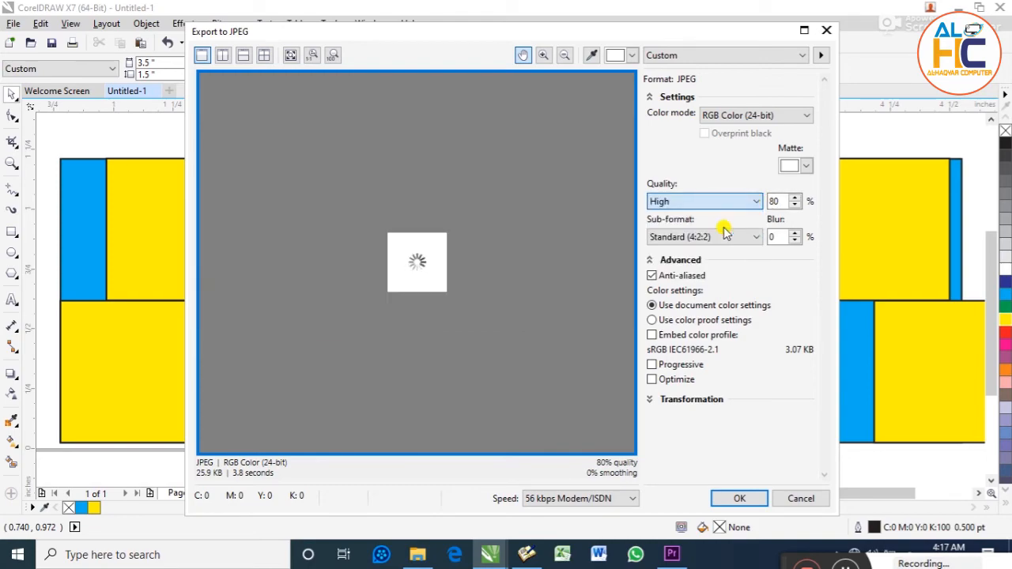
Set the JPEG quality to 100% and the blur to 100%, using the document color settings
{"action": "double_click", "coordinate": [773, 201]}
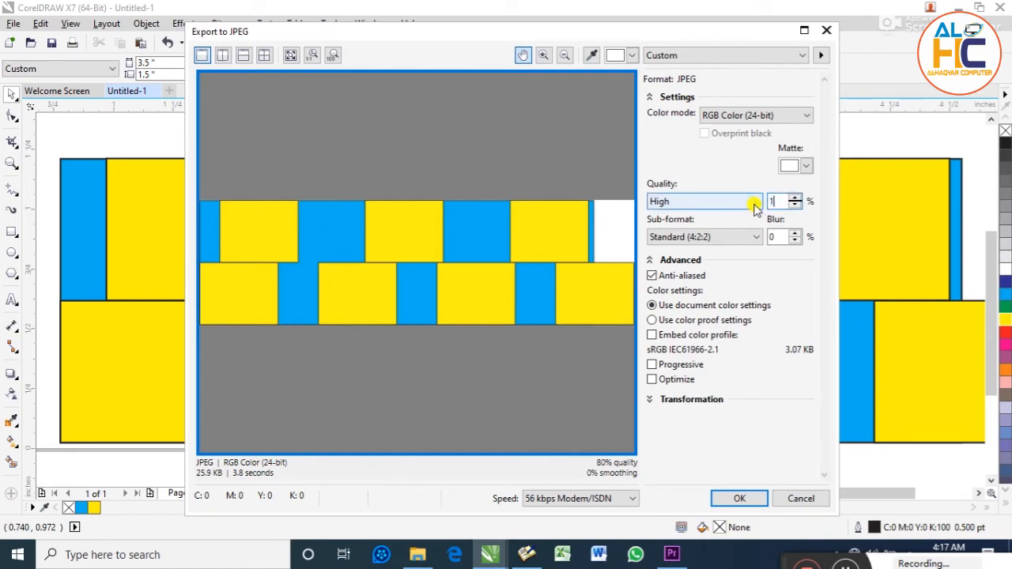
{"action": "double_click", "coordinate": [774, 236]}
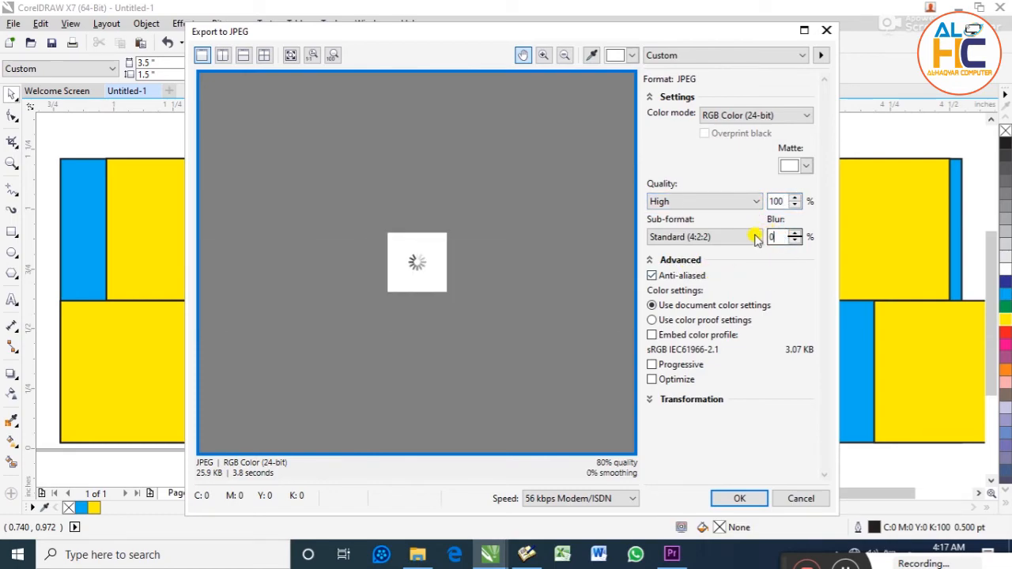
{"action": "type", "text": "100"}
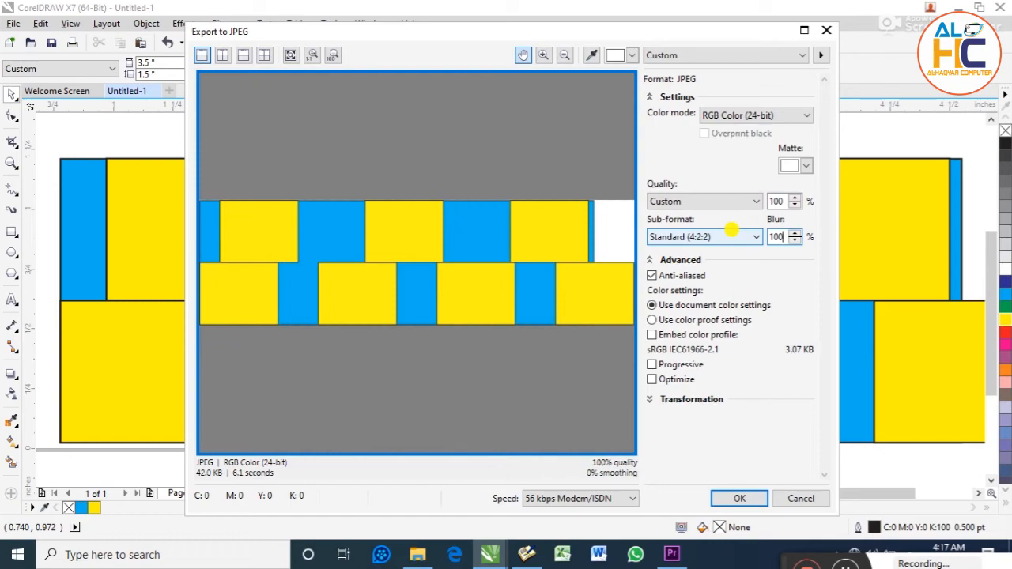
{"action": "left_click", "coordinate": [735, 308]}
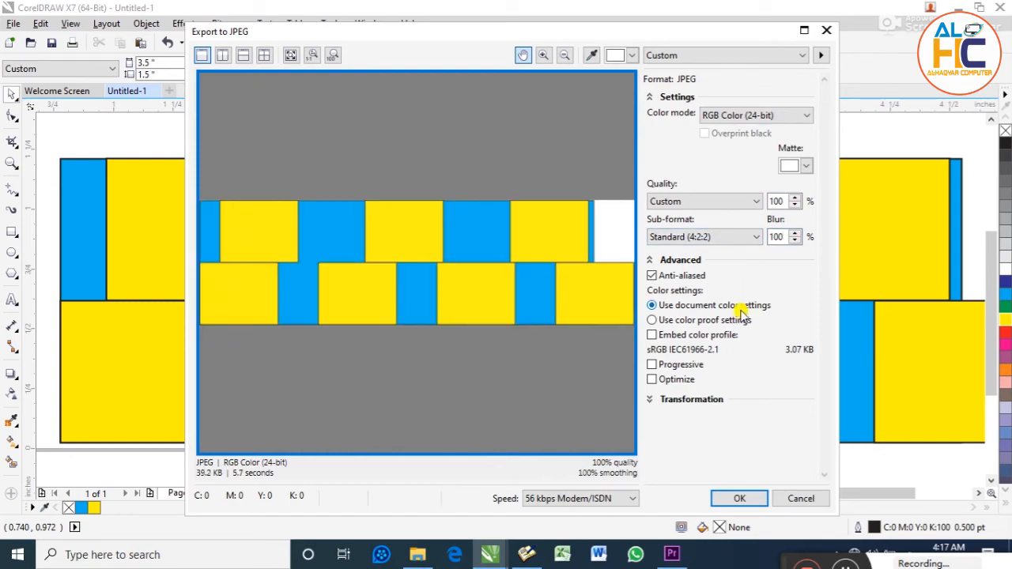
Compare the Standard (4:2:2) and Optional (4:4:4) sub-formats for the JPEG export and settle on Optional (4:4:4)
{"action": "scroll", "coordinate": [463, 247], "scroll_direction": "up", "scroll_amount": 1}
{"action": "scroll", "coordinate": [463, 247], "scroll_direction": "up", "scroll_amount": 5}
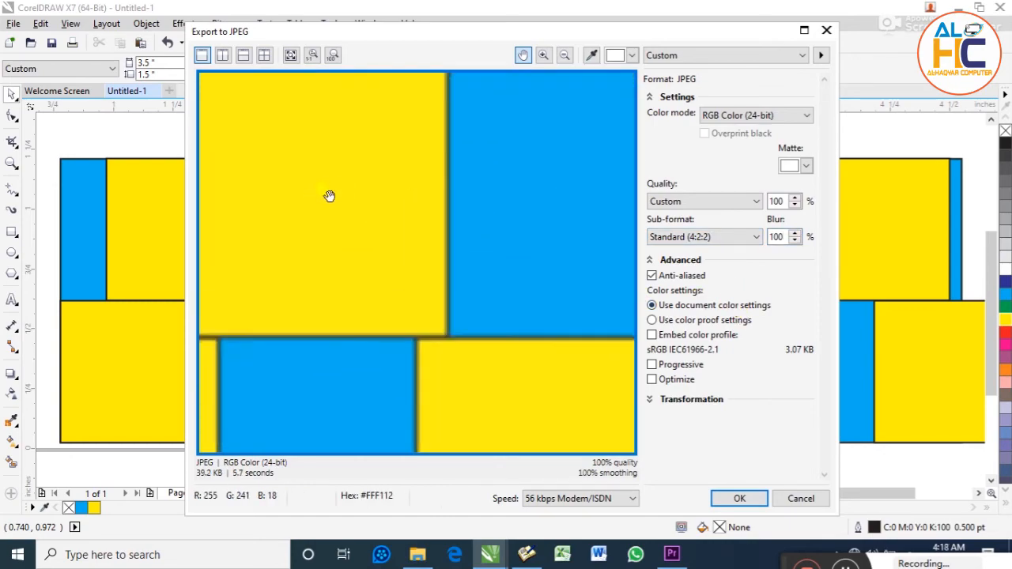
{"action": "scroll", "coordinate": [414, 201], "scroll_direction": "down", "scroll_amount": 2}
{"action": "scroll", "coordinate": [415, 217], "scroll_direction": "down", "scroll_amount": 3}
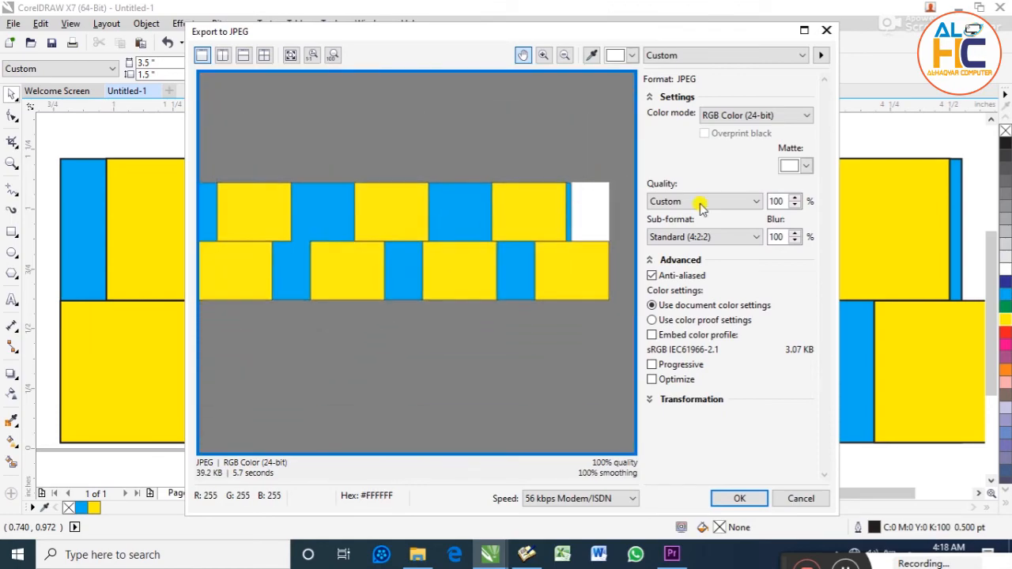
{"action": "left_click", "coordinate": [704, 237]}
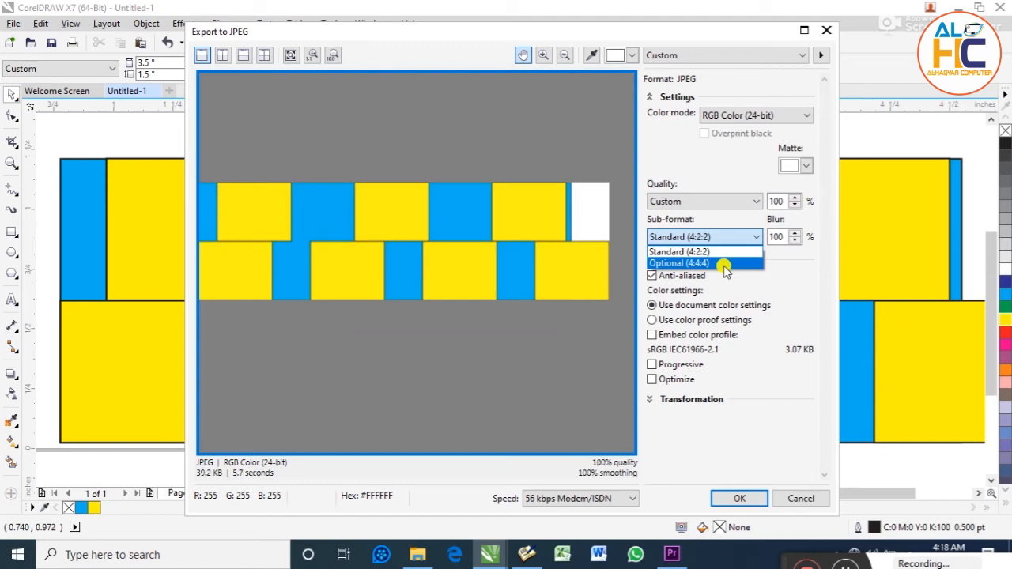
{"action": "left_click", "coordinate": [725, 265]}
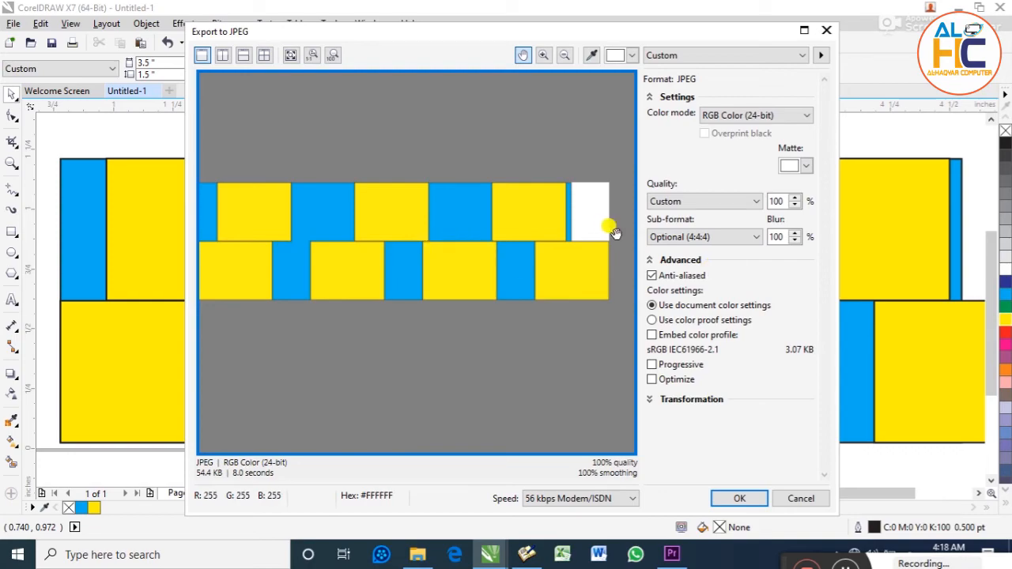
{"action": "left_click", "coordinate": [698, 241]}
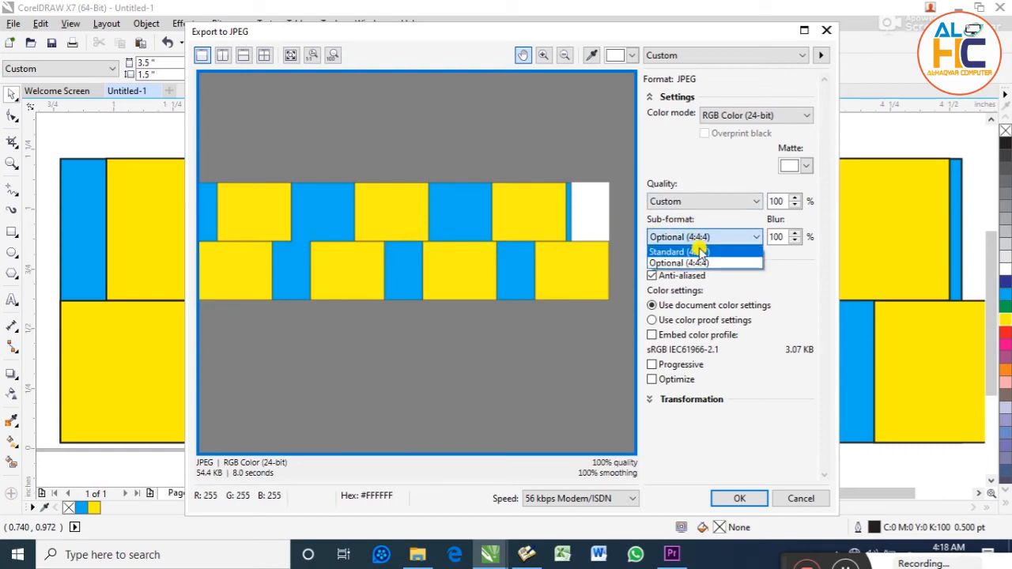
{"action": "left_click", "coordinate": [699, 252]}
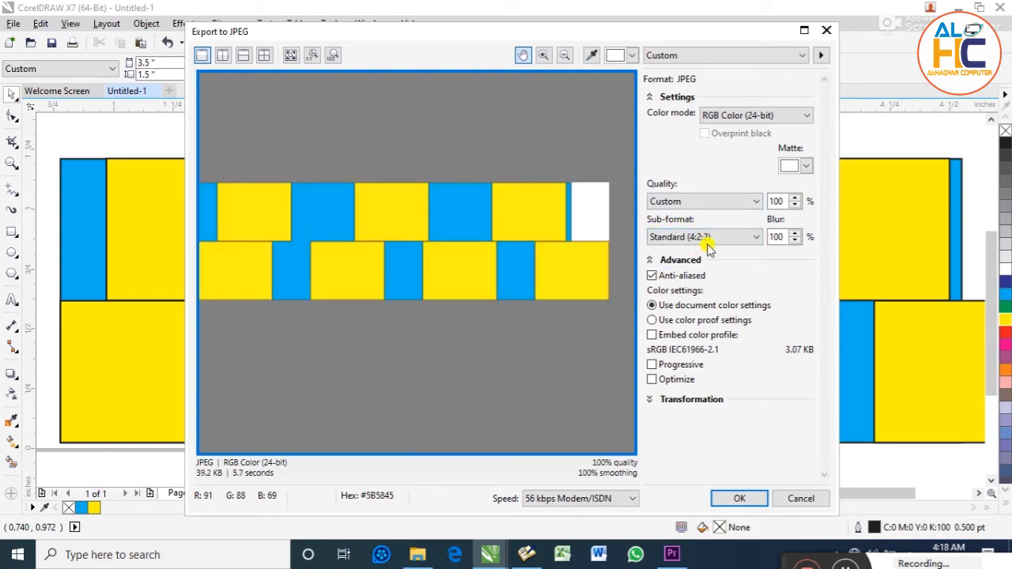
{"action": "left_click", "coordinate": [713, 235]}
{"action": "left_click", "coordinate": [708, 264]}
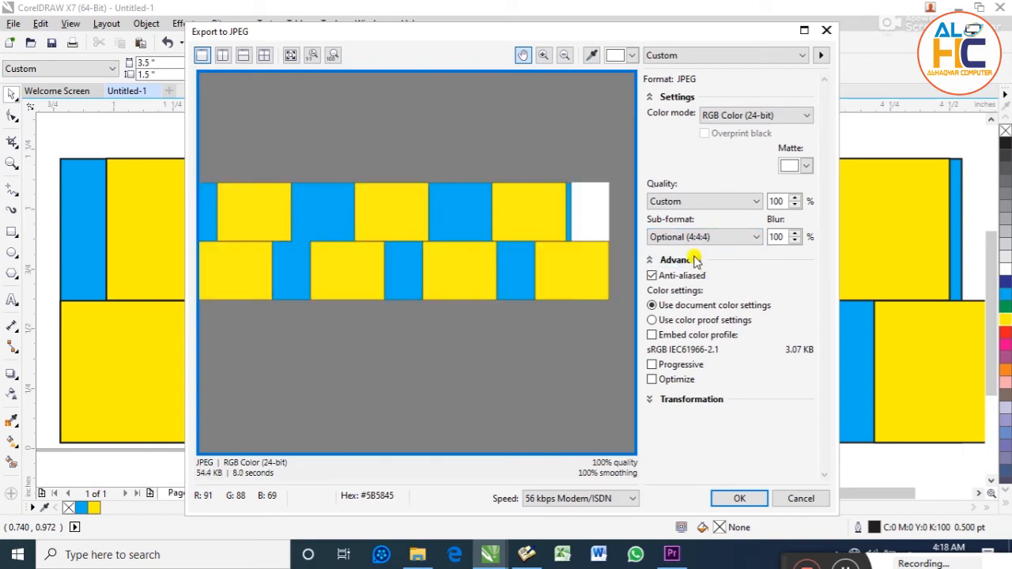
Choose the 56 kbps Modem/ISDN speed for the download estimate and complete the JPEG export
{"action": "left_click", "coordinate": [791, 167]}
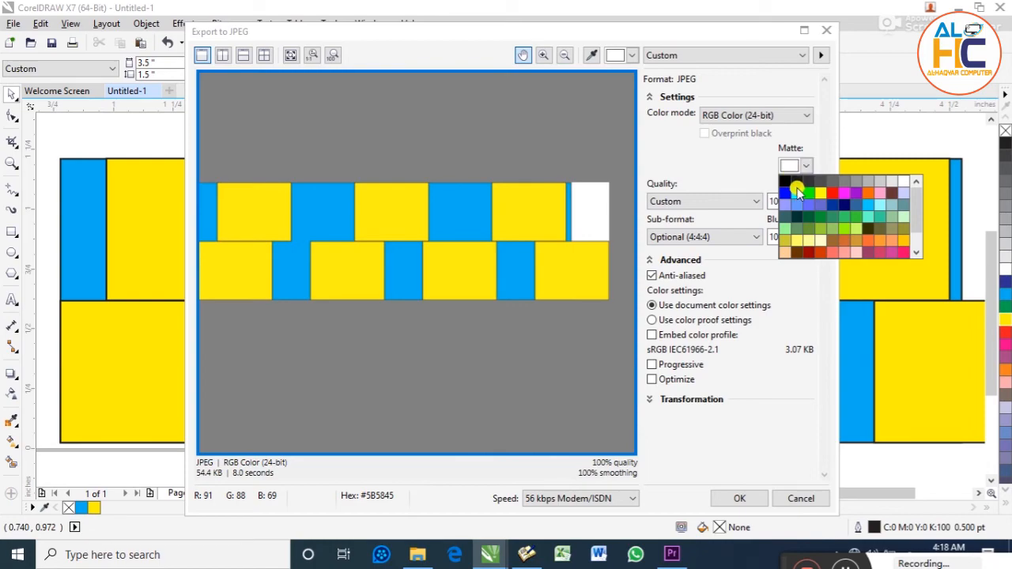
{"action": "left_click", "coordinate": [818, 194]}
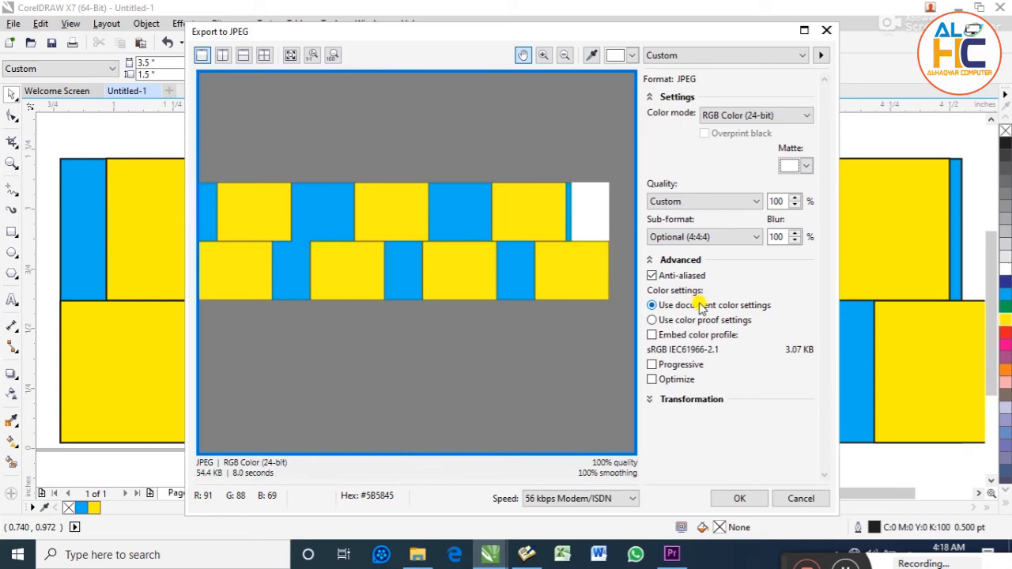
{"action": "left_click", "coordinate": [604, 499]}
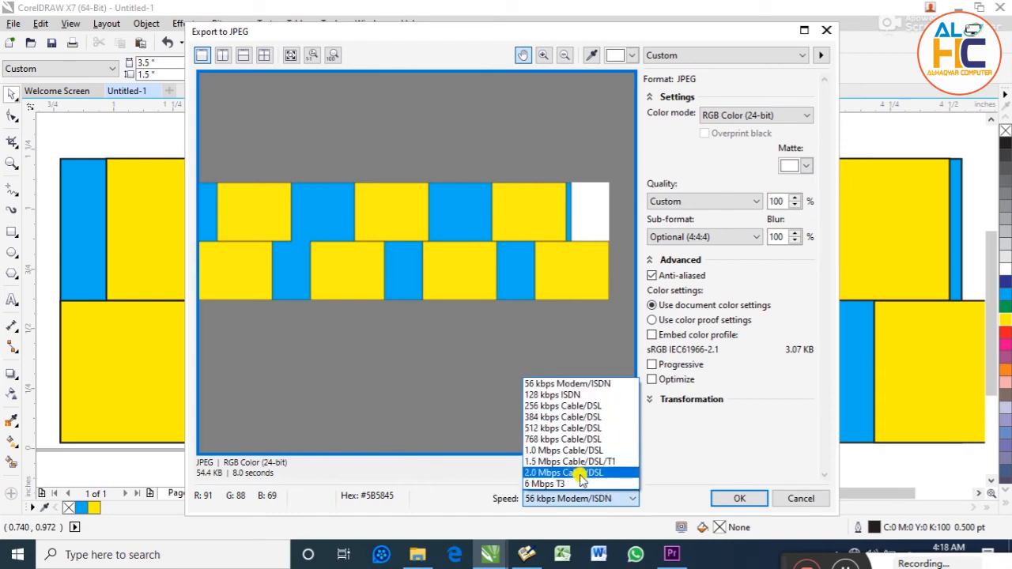
{"action": "left_click", "coordinate": [589, 384]}
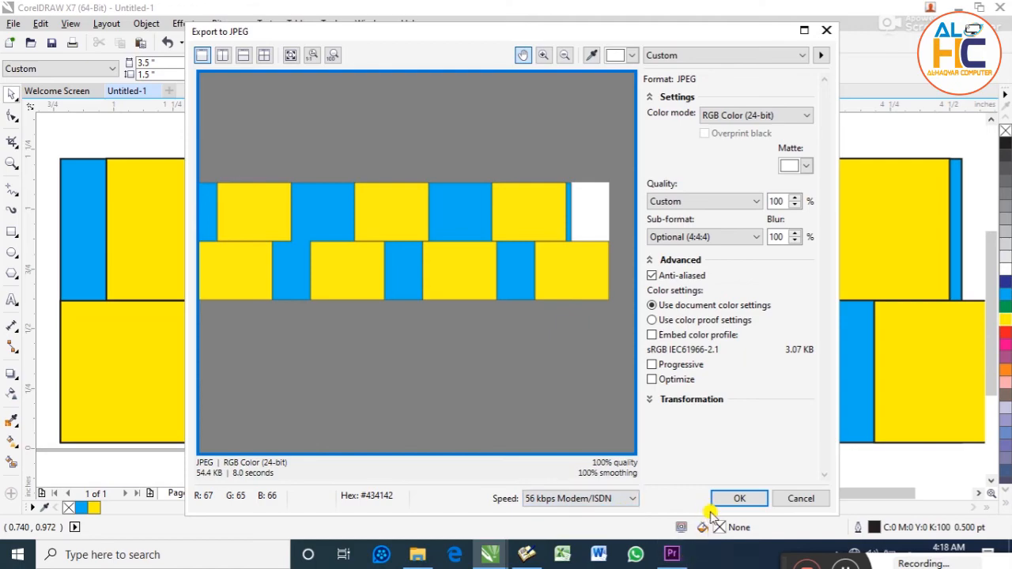
{"action": "left_click", "coordinate": [765, 505]}
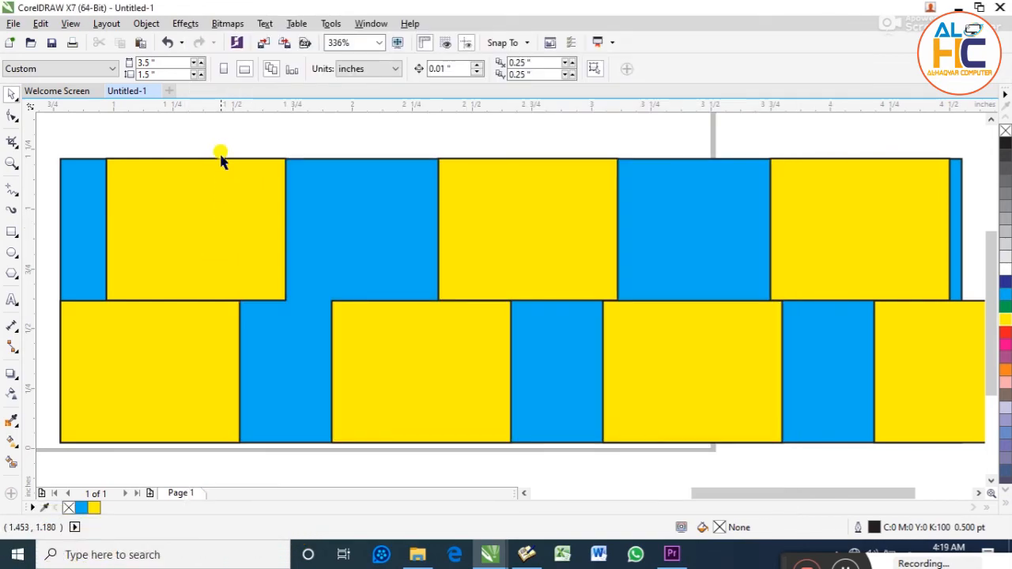
{"action": "left_click", "coordinate": [13, 23]}
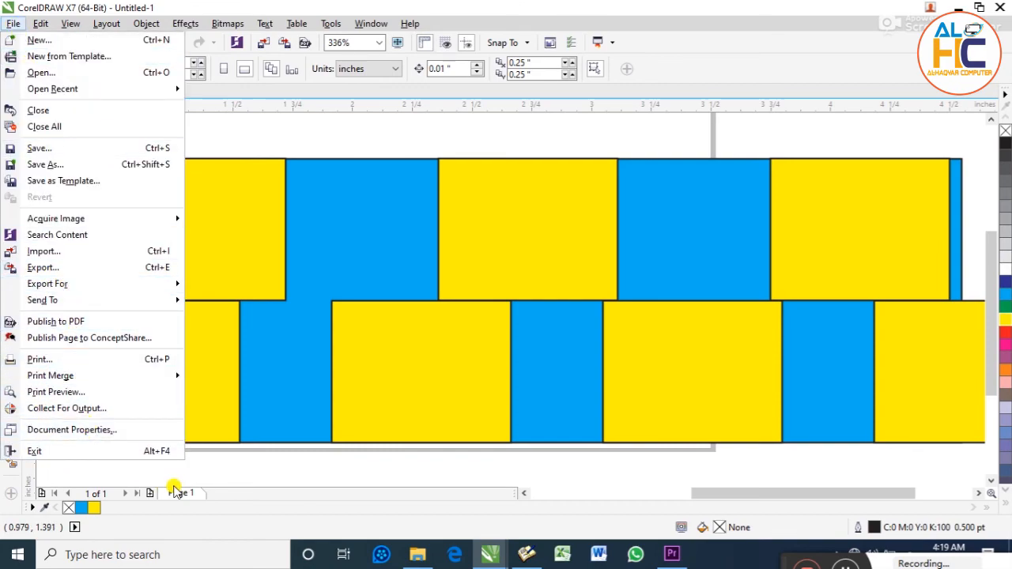
{"action": "left_click", "coordinate": [221, 468]}
{"action": "scroll", "coordinate": [203, 454], "scroll_direction": "down", "scroll_amount": 1}
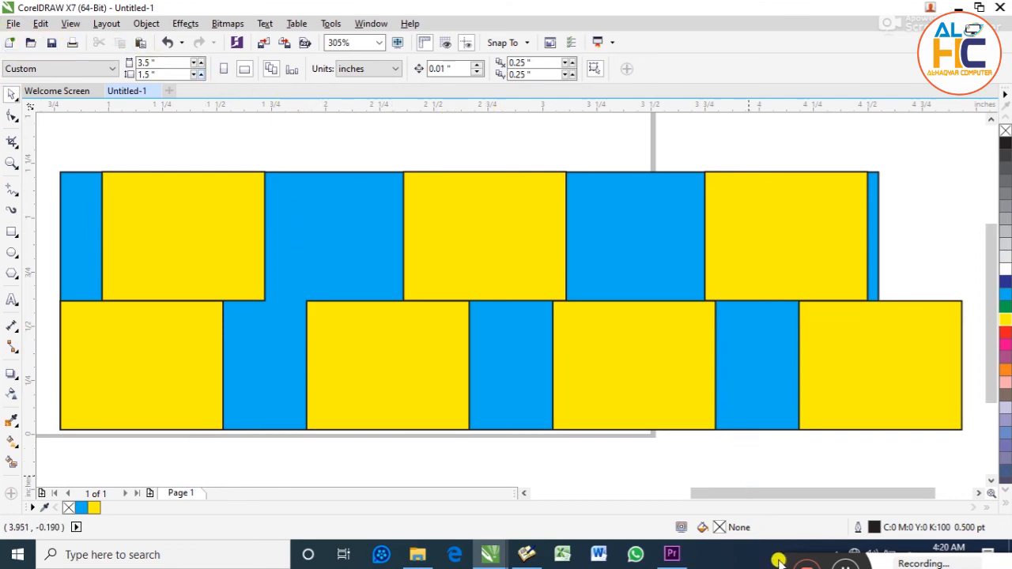
{"action": "mouse_move", "coordinate": [783, 559]}
{"action": "left_mouse_down"}
{"action": "mouse_move", "coordinate": [732, 407]}
{"action": "mouse_move", "coordinate": [716, 430]}
{"action": "mouse_move", "coordinate": [720, 448]}
{"action": "left_mouse_up"}
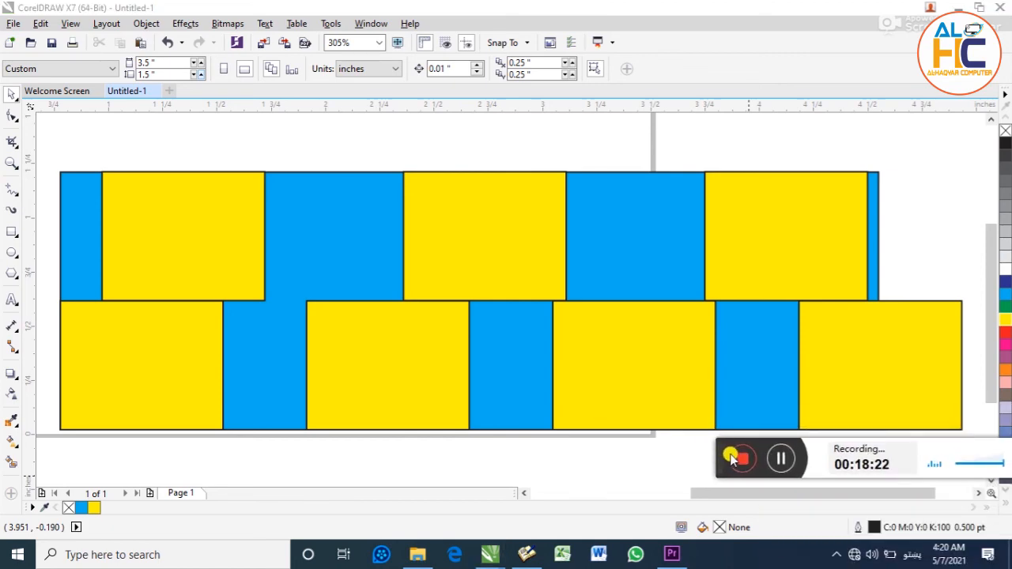